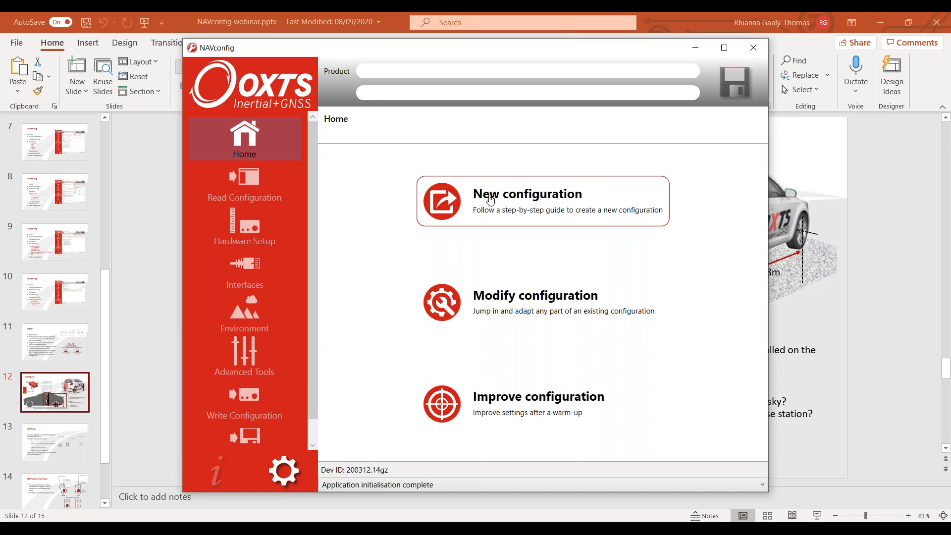
- Start a new configuration without a device connection for Other RT3000 models v.3 installed in a land vehicle
click(490, 200)
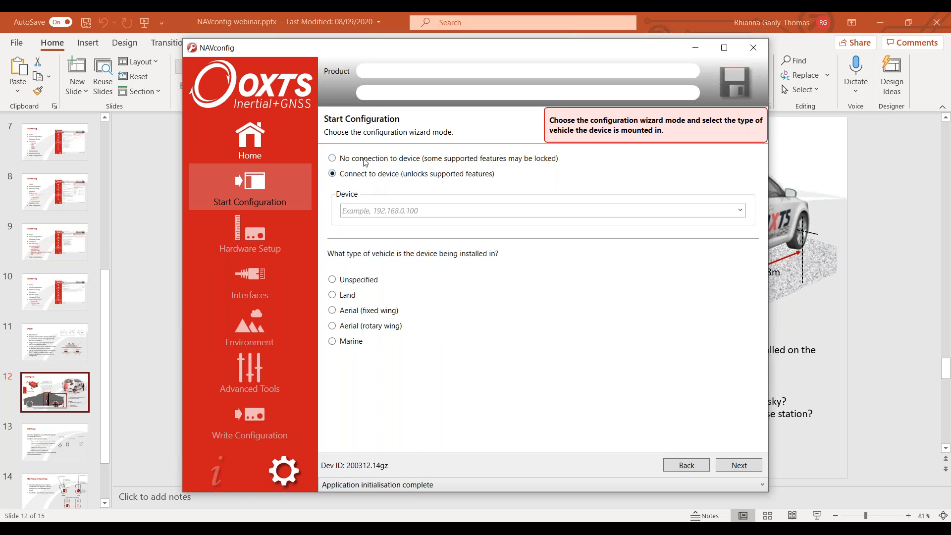
click(418, 159)
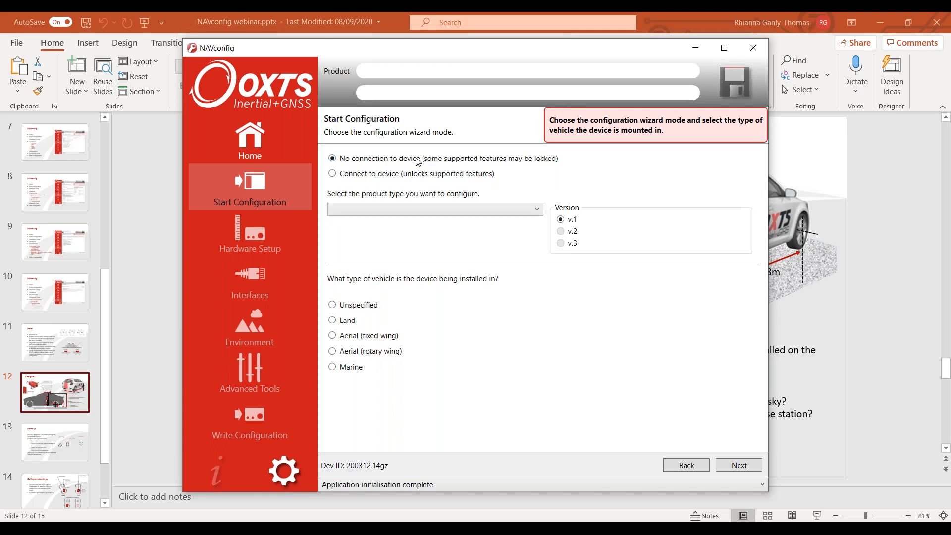
click(537, 210)
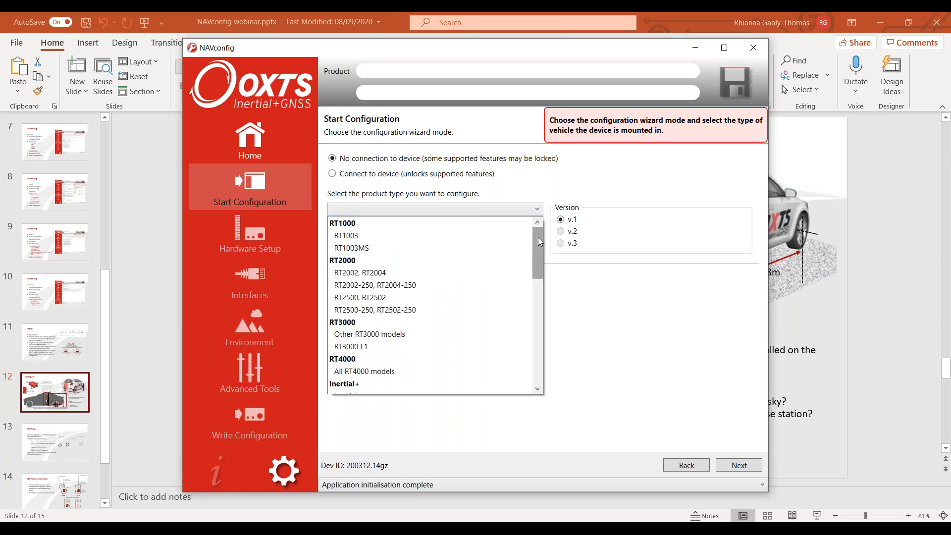
drag(538, 237, 537, 248)
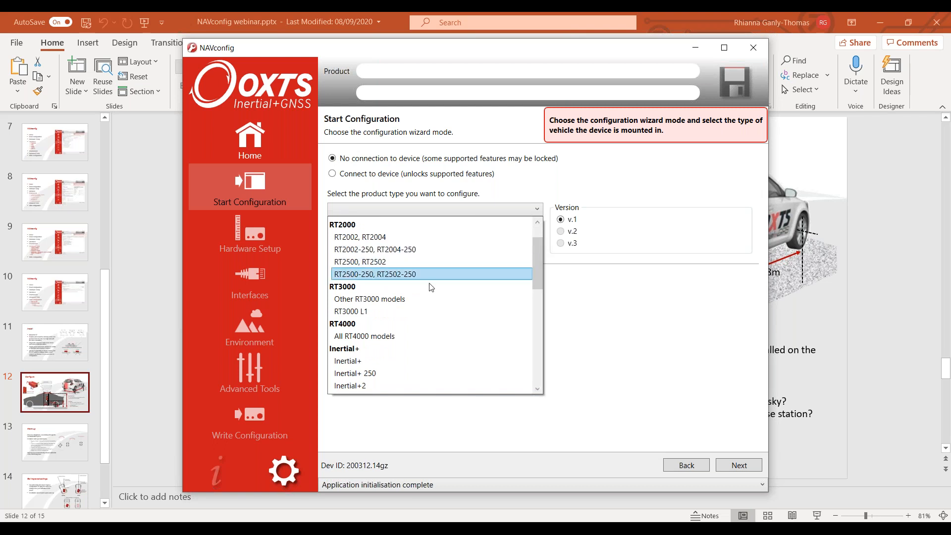
click(406, 298)
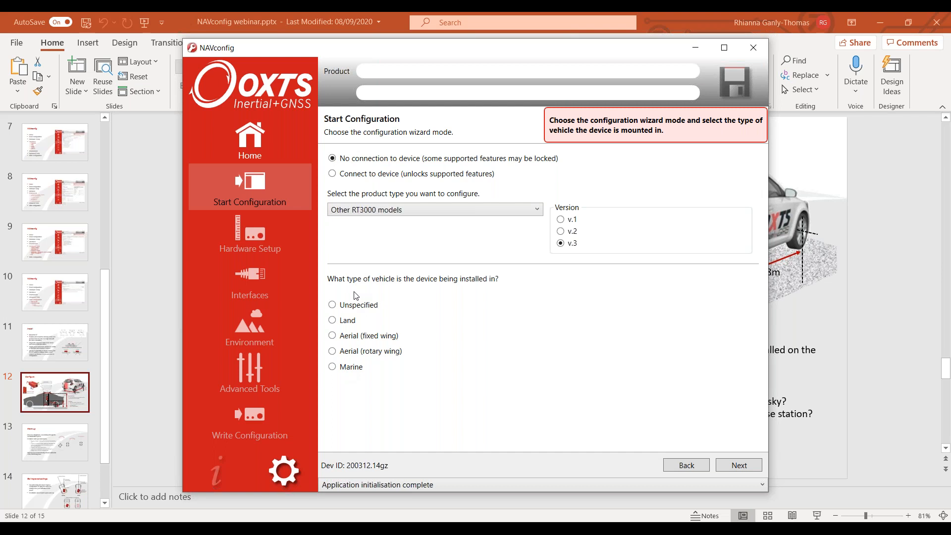
click(334, 321)
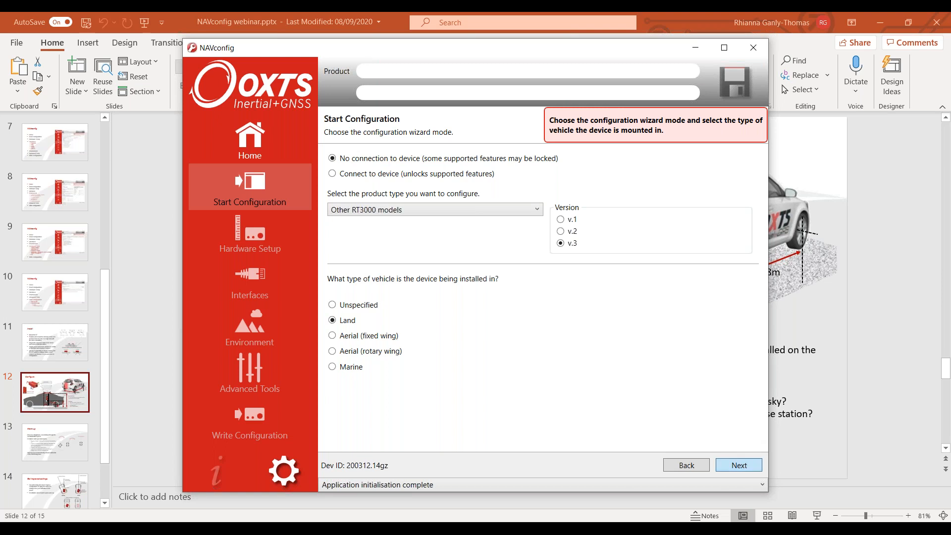
click(738, 465)
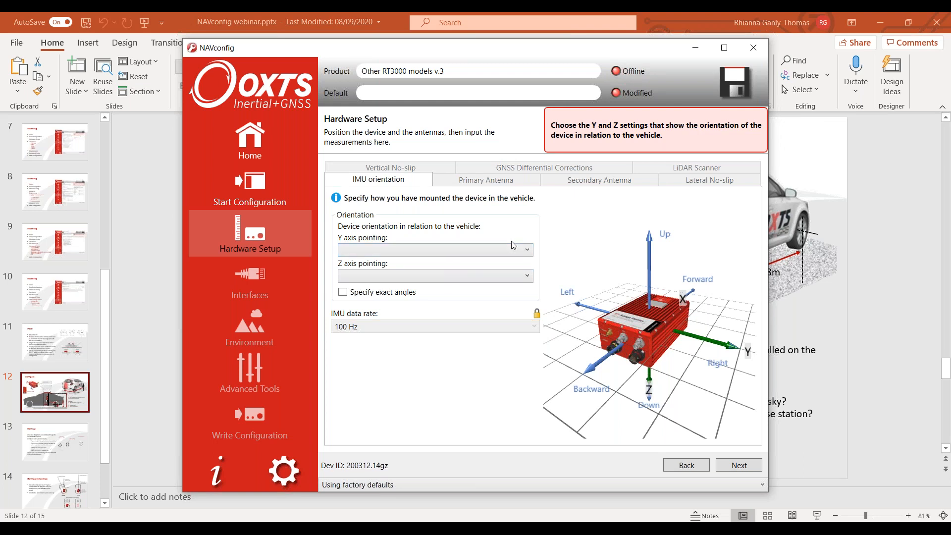
- Check the device mounting on the Configure slide and set the IMU orientation to Y axis right and Z axis backward
click(695, 48)
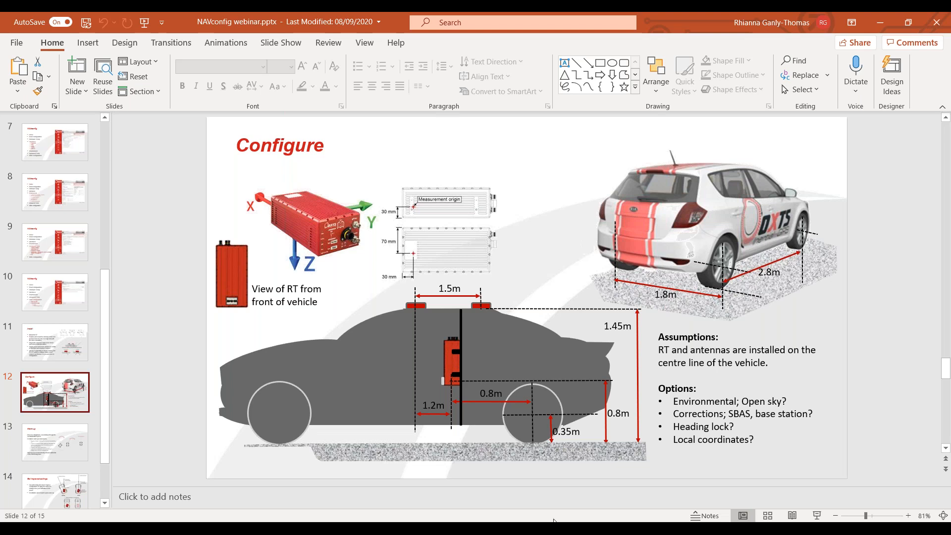
click(555, 529)
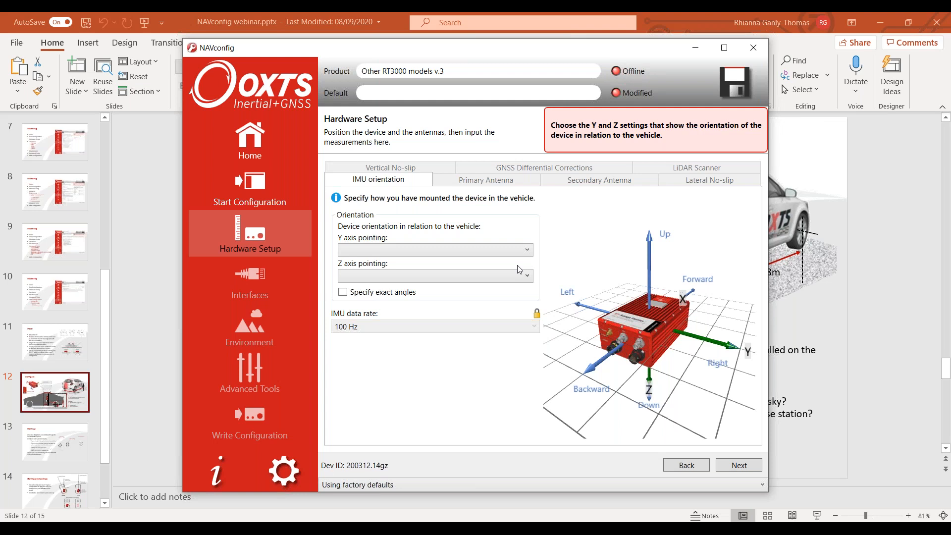
click(421, 250)
click(421, 298)
click(698, 48)
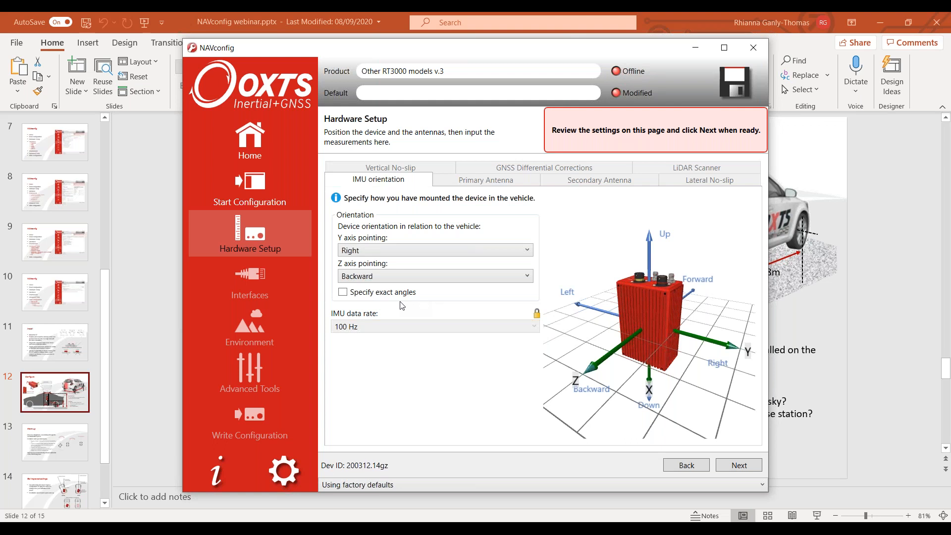
- Examine the exact angle settings and their accuracy note, leaving exact angles disabled
click(343, 293)
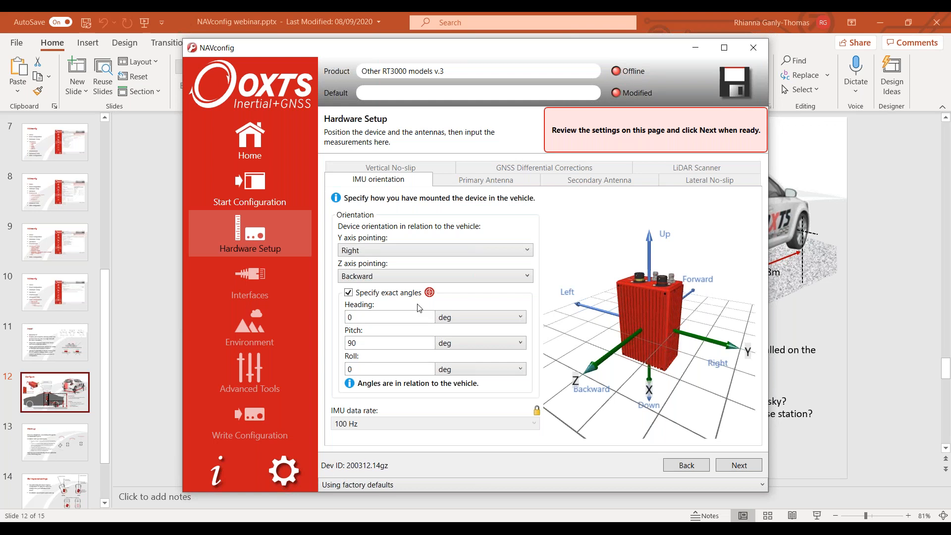
mouse_move(429, 293)
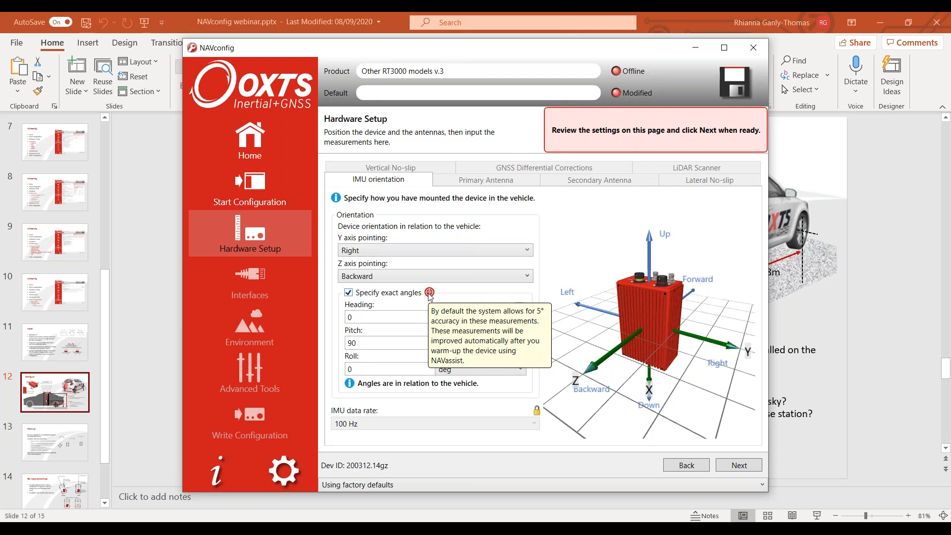
click(349, 292)
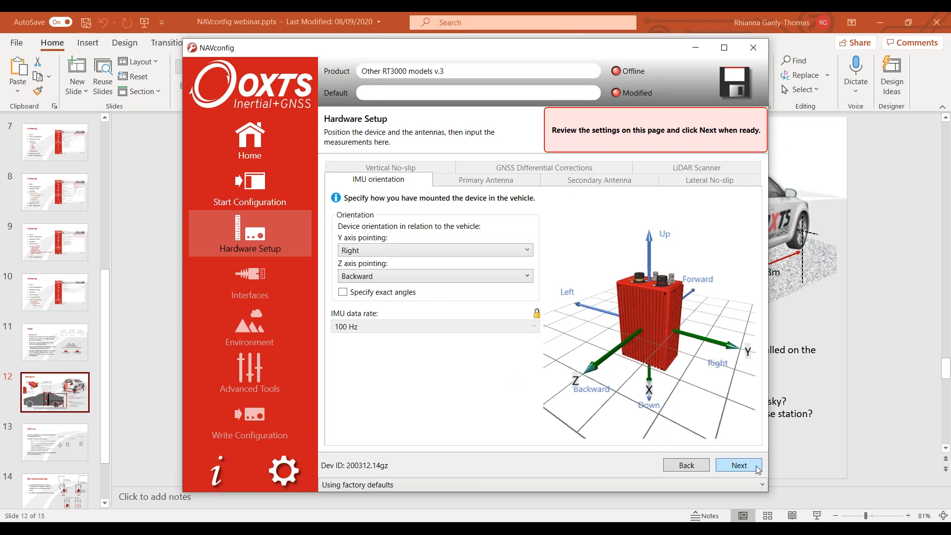
- Proceed to the primary antenna settings and place the antenna 1.2 m ahead of the device, using the slide's measurements
click(739, 465)
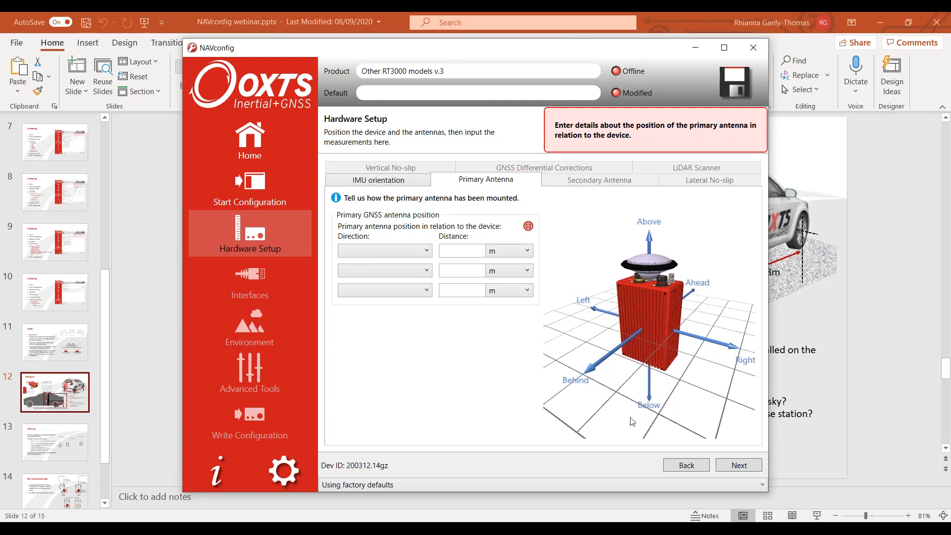
click(731, 468)
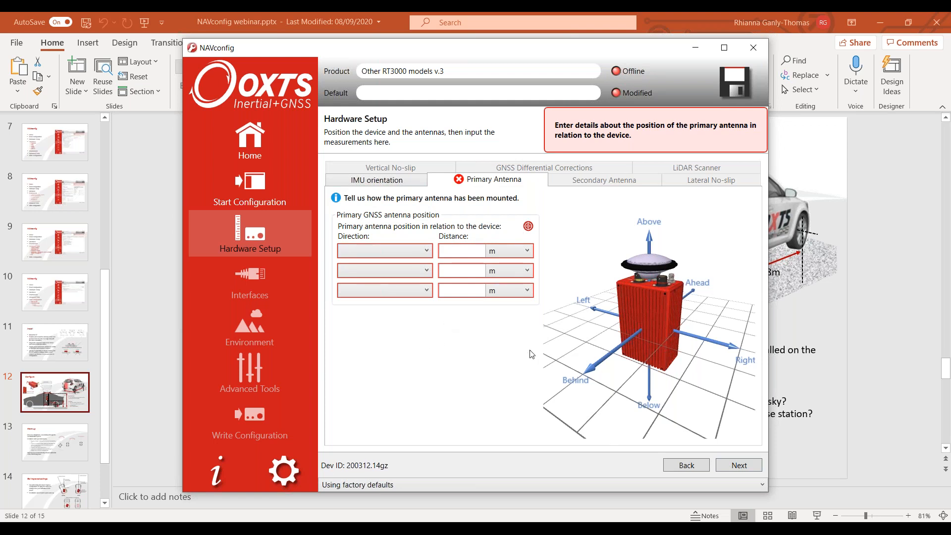
click(887, 351)
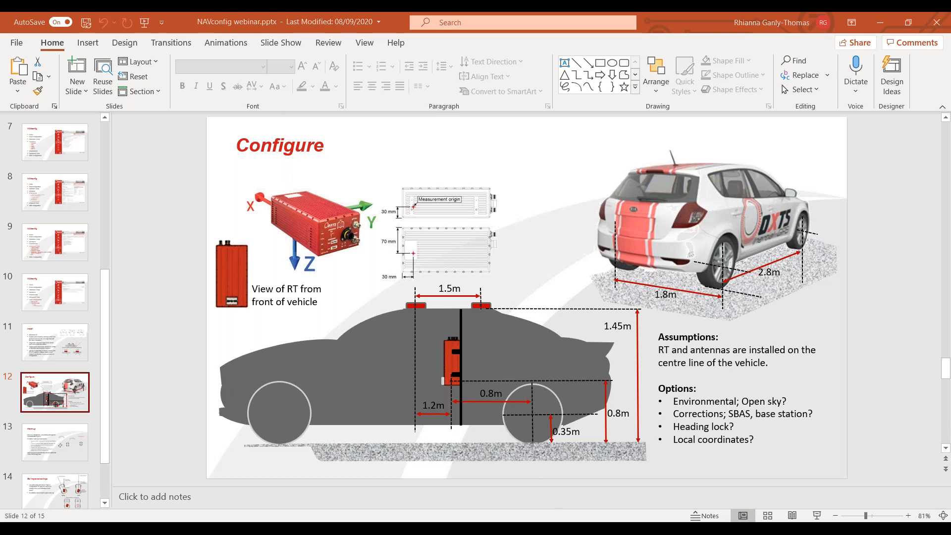
key(alt+Tab)
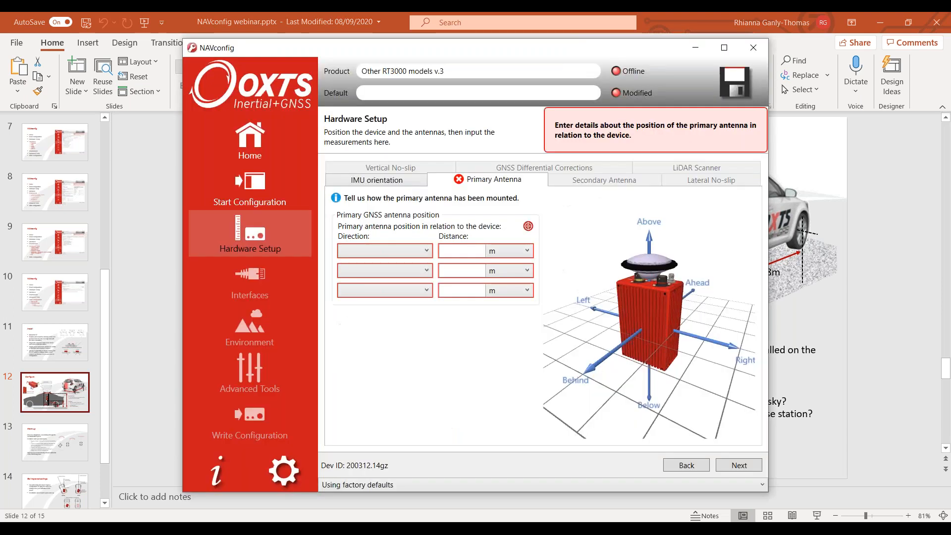
click(427, 251)
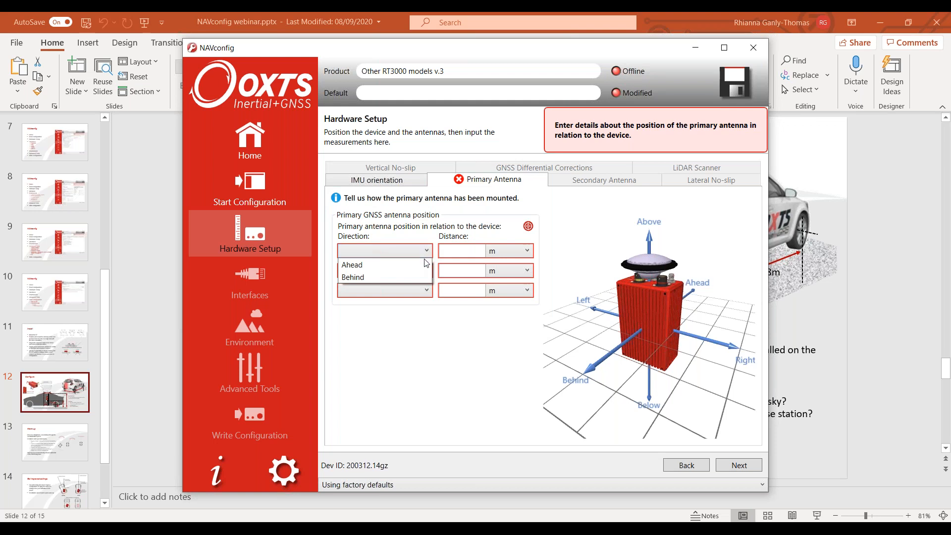
click(426, 265)
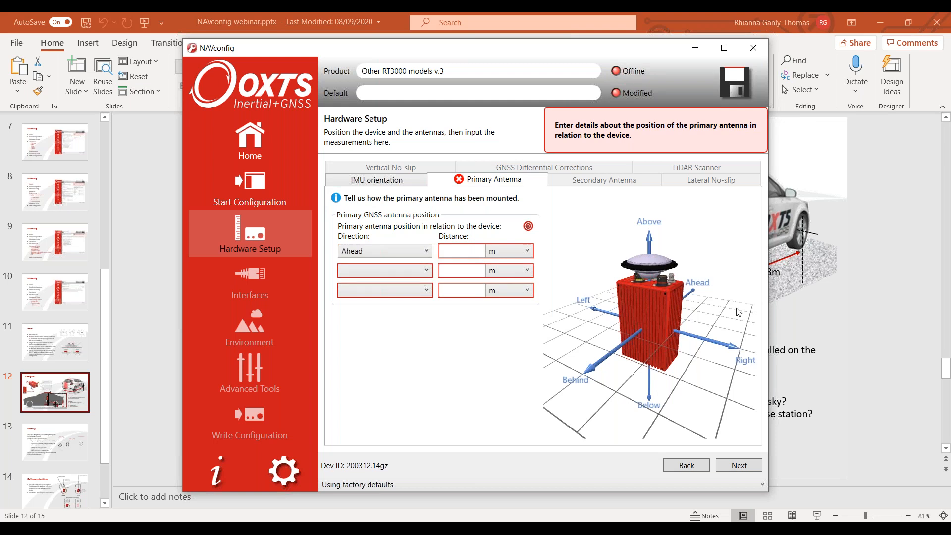
click(868, 335)
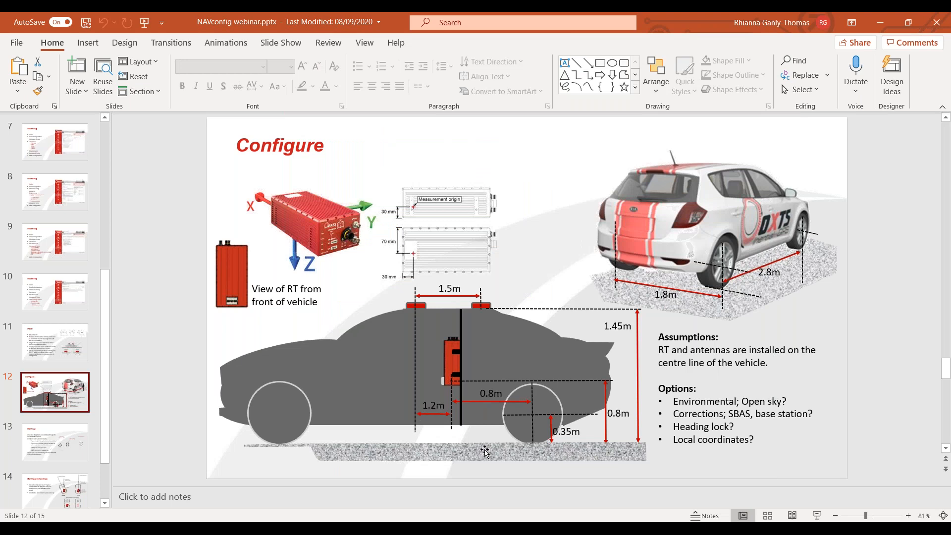
key(alt+Tab)
click(461, 250)
text(1.2)
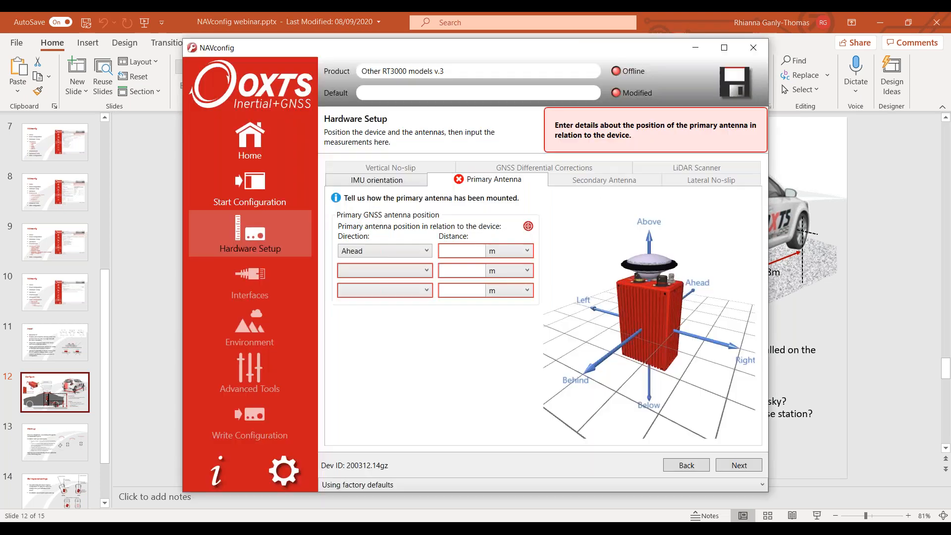
- Set the primary antenna's lateral position to Left with a distance of 0 m, per the slide's centre-line assumption
click(419, 274)
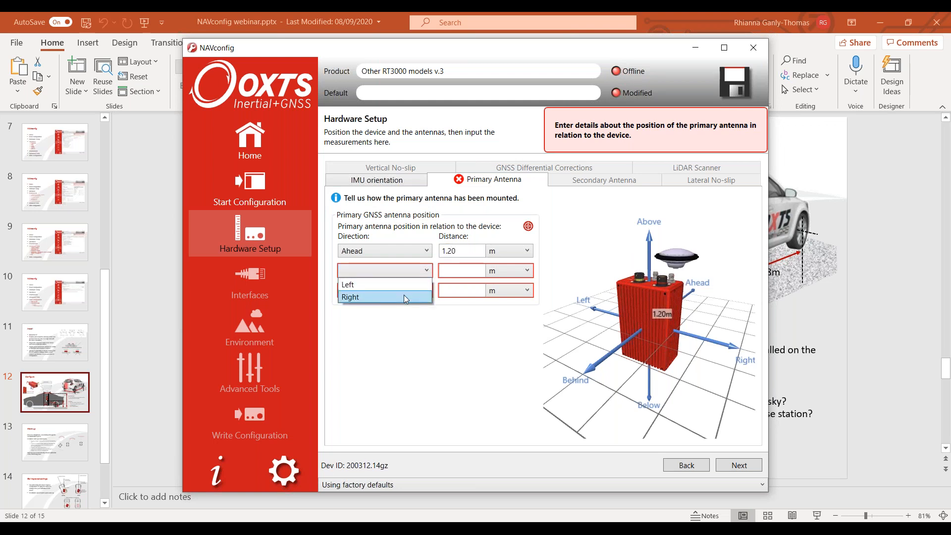
click(436, 342)
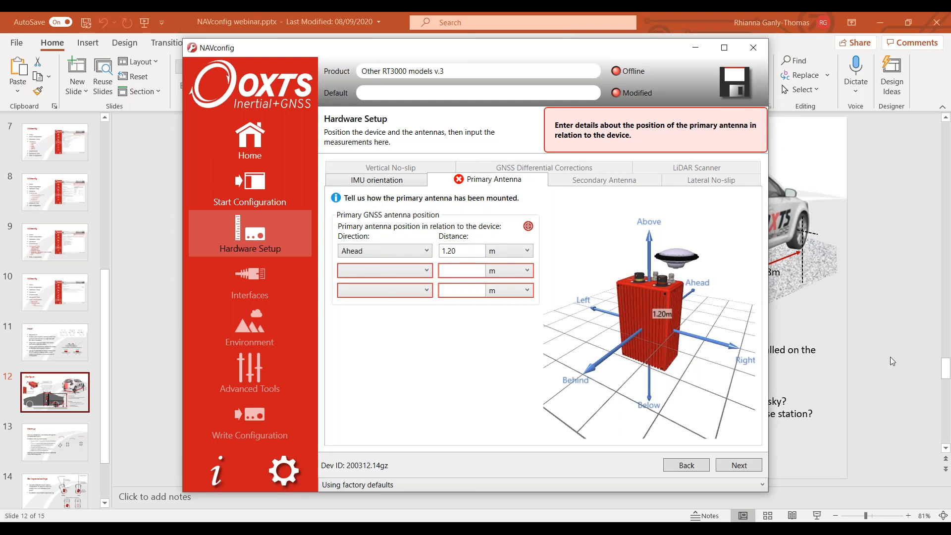
click(890, 356)
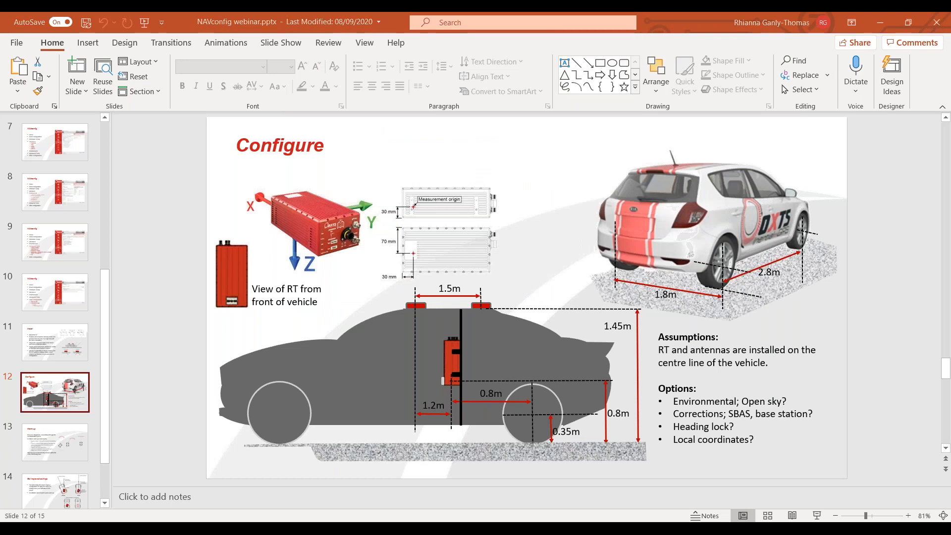
key(alt+Tab)
click(398, 271)
click(399, 285)
click(447, 272)
text(0)
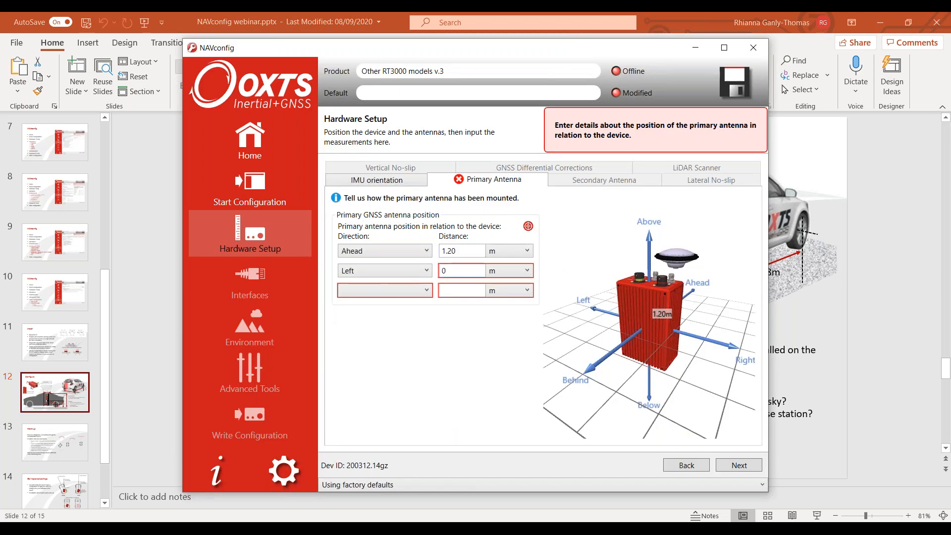
- Set the primary antenna 0.65 m above the device from the slide's heights and proceed to the secondary antenna settings
click(426, 291)
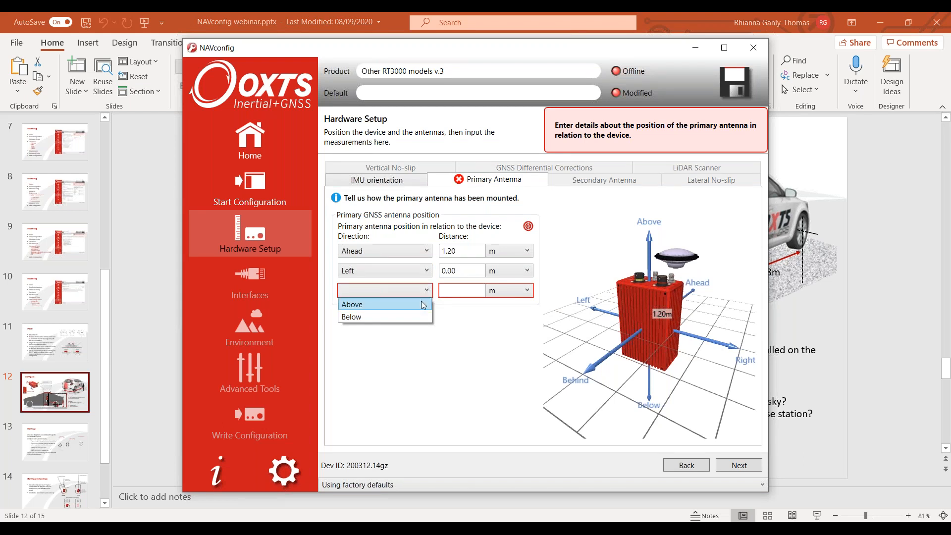
click(423, 305)
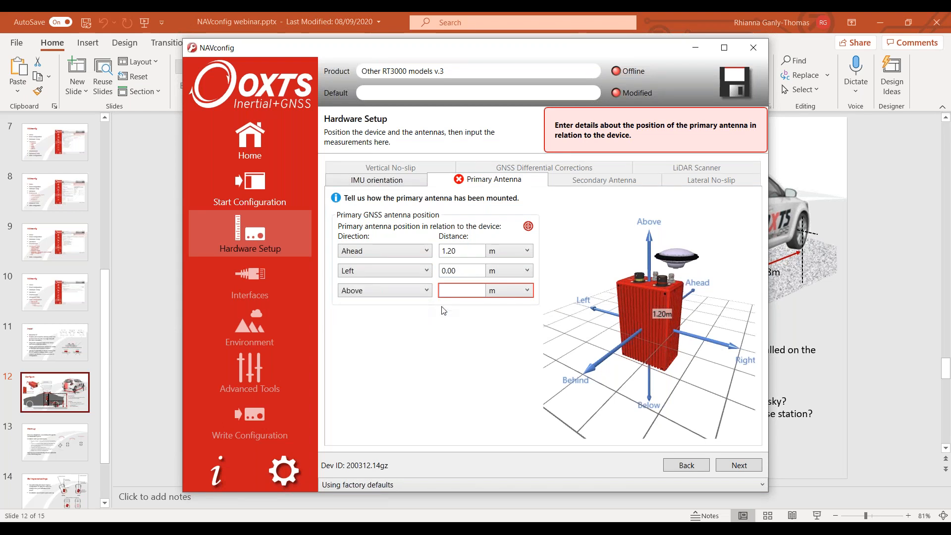
click(897, 331)
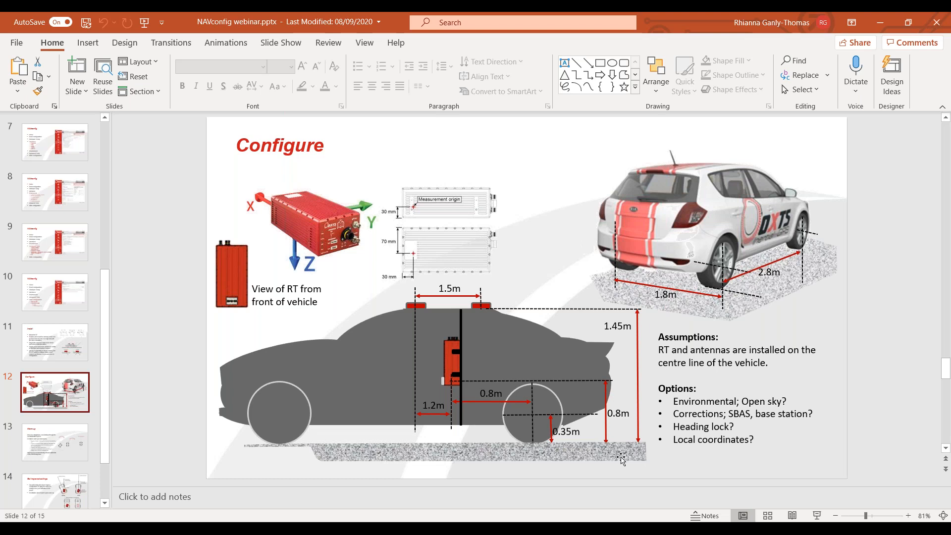
key(alt+Tab)
text(65)
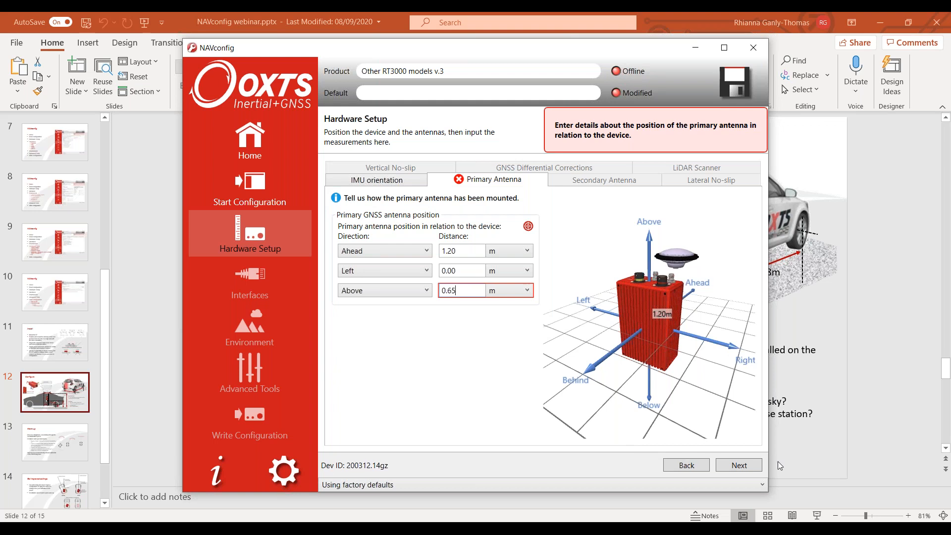
mouse_move(528, 228)
click(740, 468)
click(740, 468)
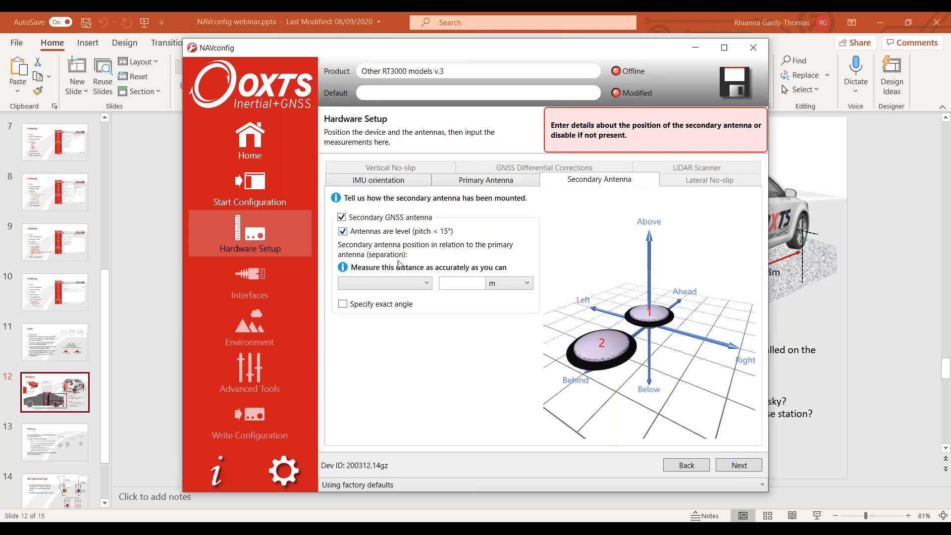
- Place the secondary antenna 1.5 m behind the primary antenna according to the slide, leaving the exact angle option disabled
click(848, 337)
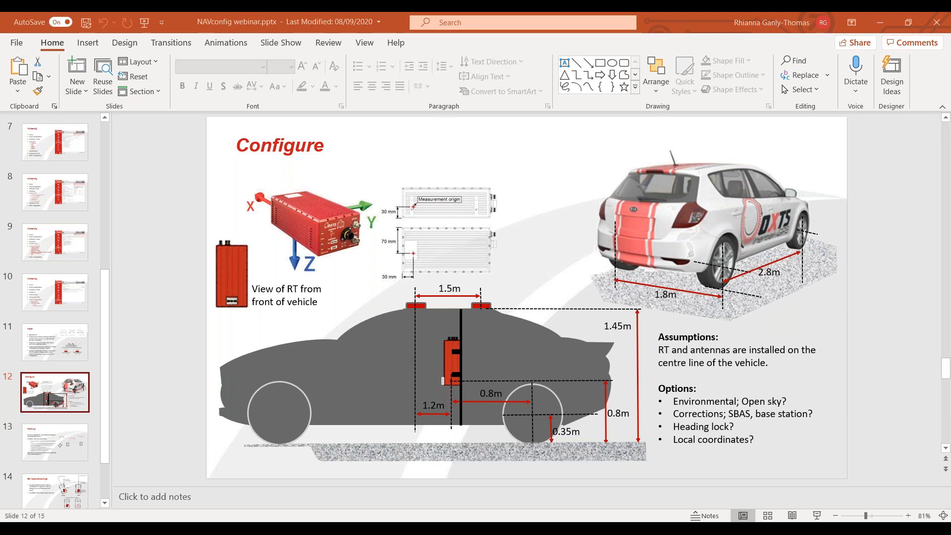
key(alt+Tab)
click(427, 280)
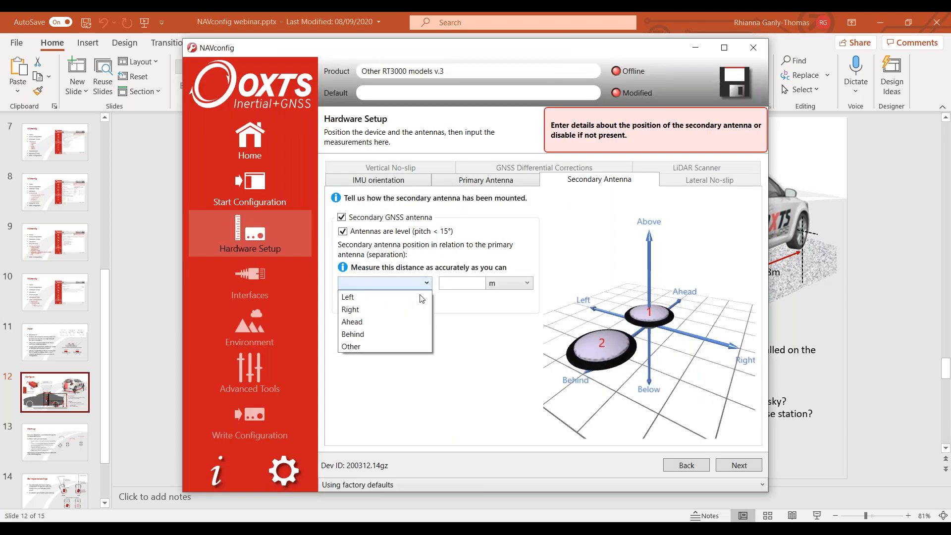
click(419, 334)
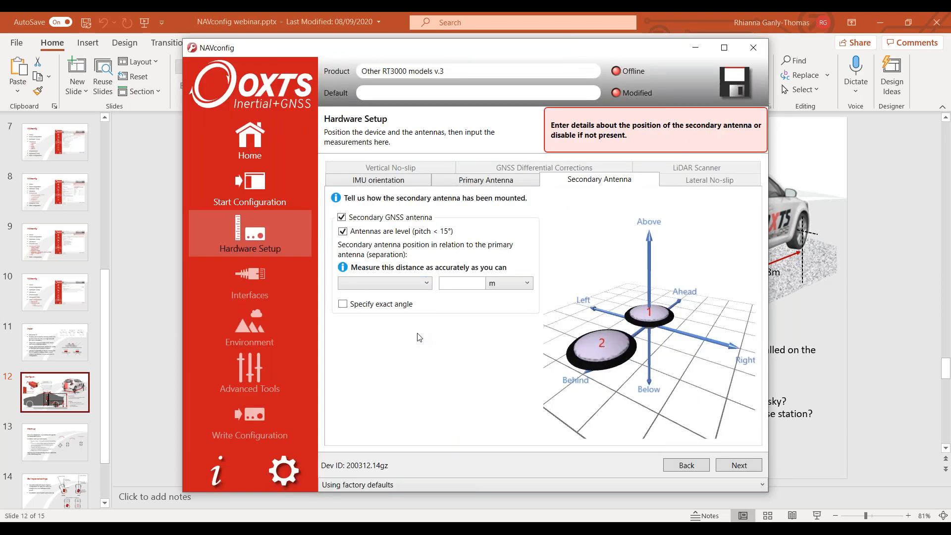
click(474, 284)
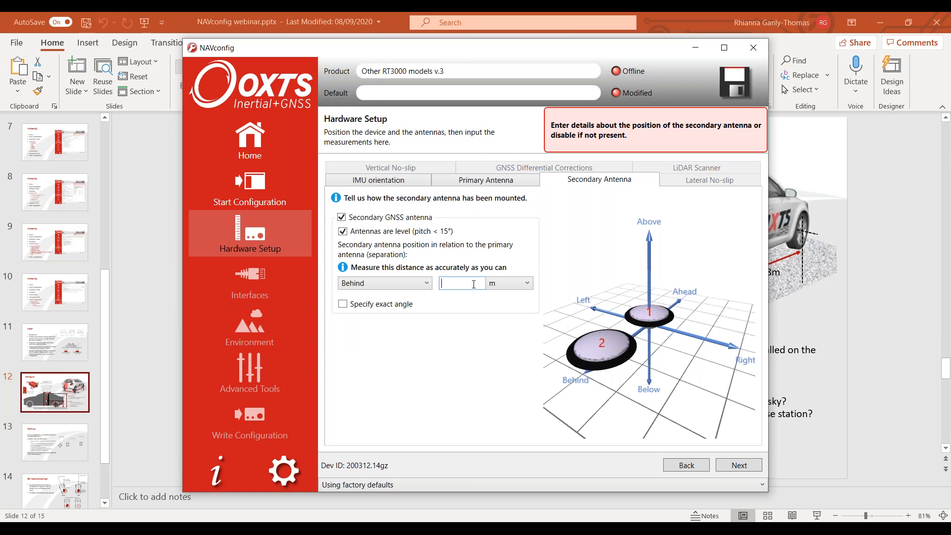
text(.5)
click(345, 304)
click(345, 304)
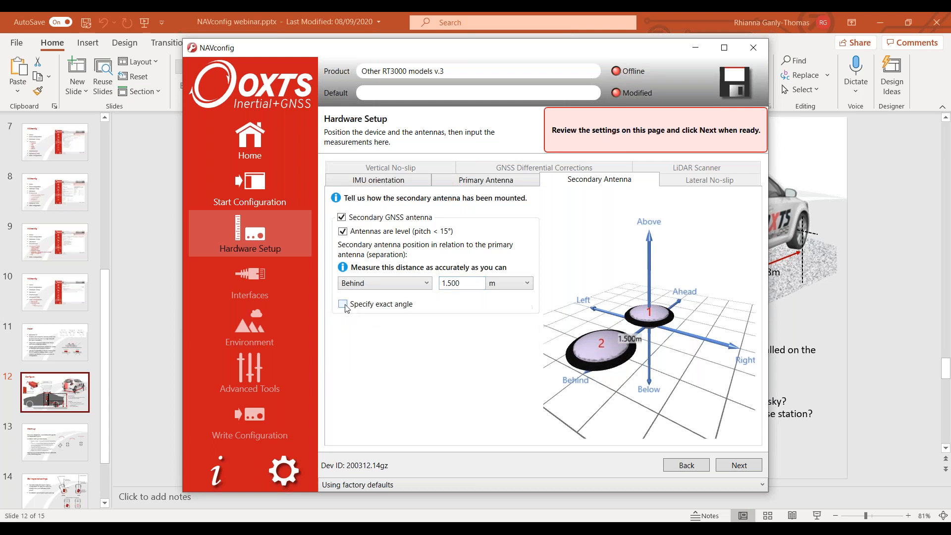
- Proceed to the lateral no-slip settings and place the non-steered axle 0.8 m behind the device, per the slide
click(729, 463)
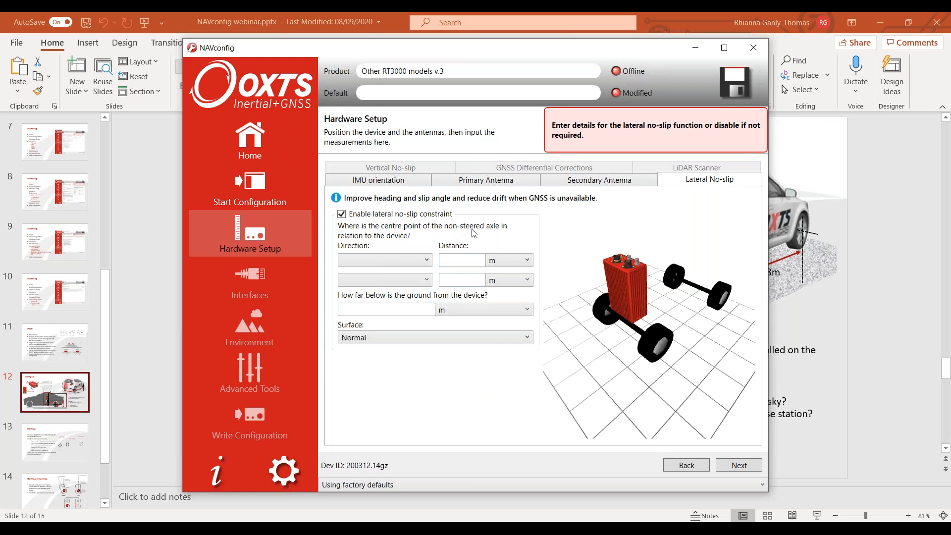
click(895, 297)
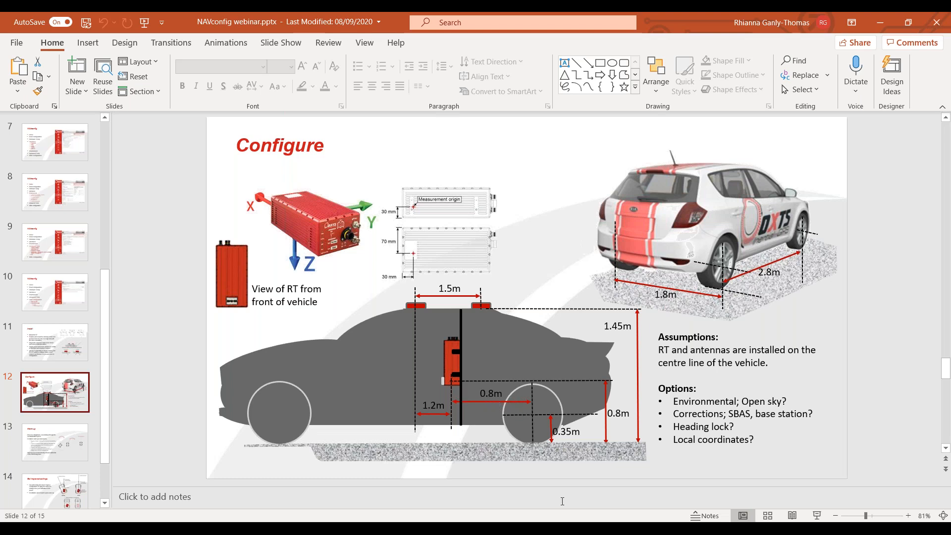
key(alt+Tab)
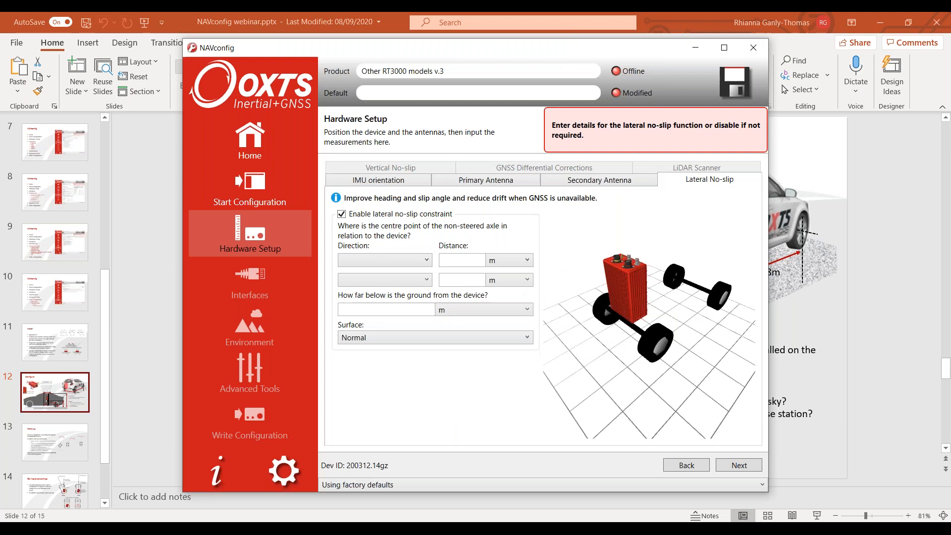
click(385, 260)
click(385, 281)
click(469, 257)
text(0.8)
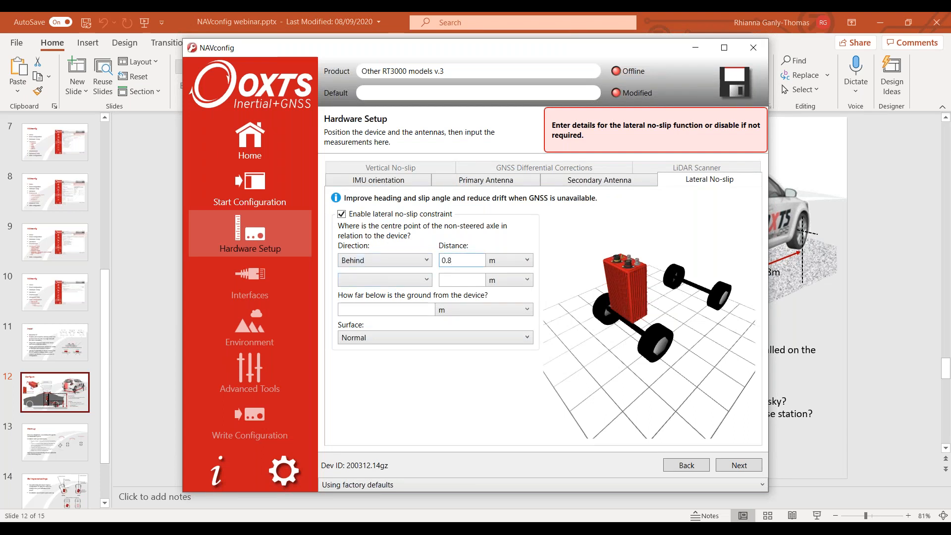
- Set the non-steered axle's lateral position to Left with a distance of 0 m
click(427, 280)
click(416, 289)
click(451, 282)
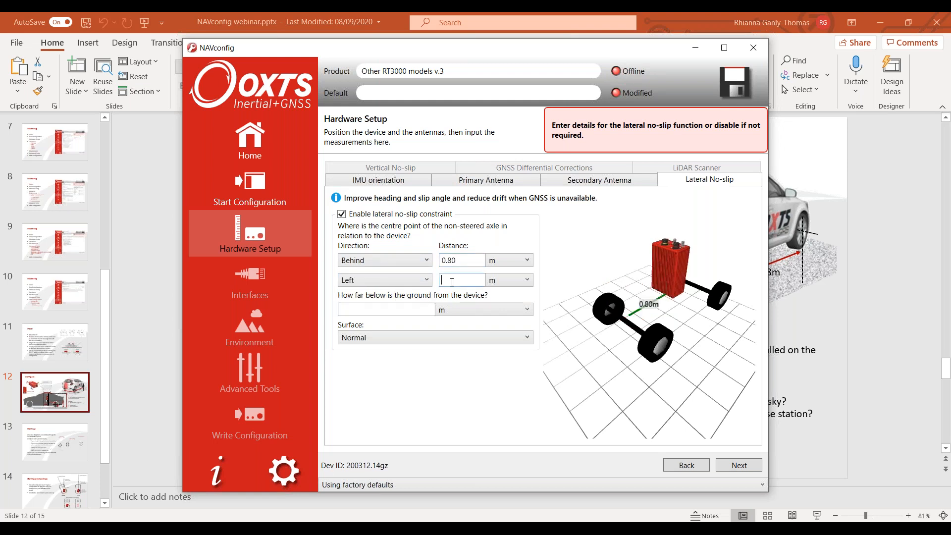
text(0)
- Set the ground 0.8 m below the device according to the slide and proceed to the vertical no-slip settings
click(887, 391)
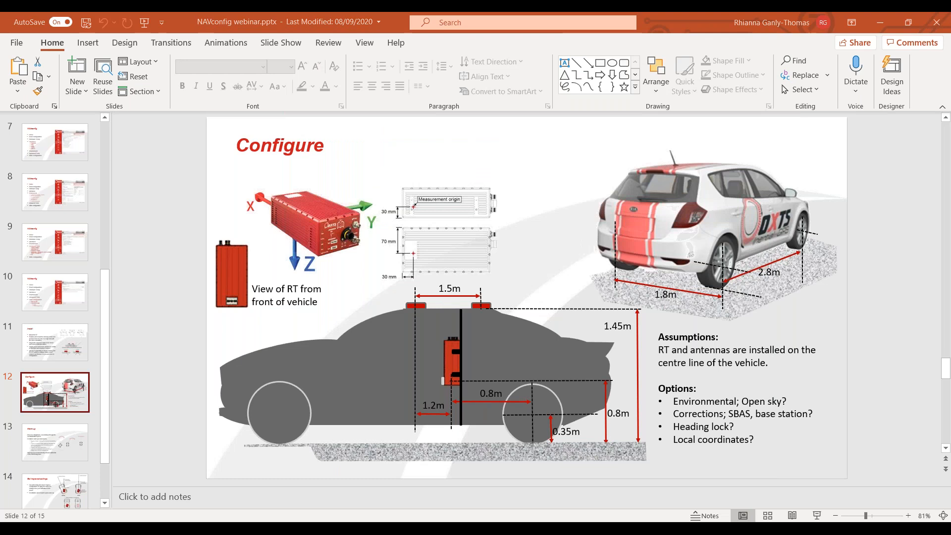
key(alt+Tab)
click(382, 308)
text(0.8)
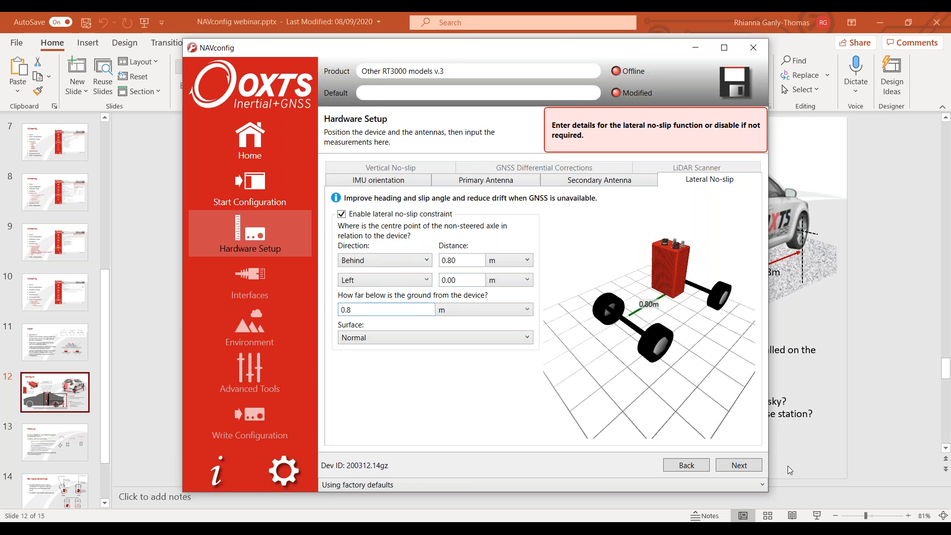
click(751, 467)
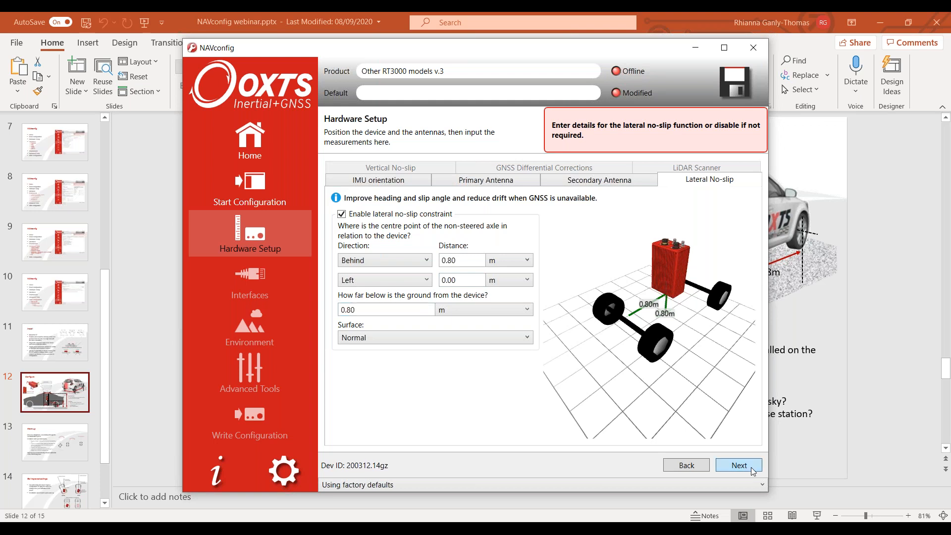
click(751, 468)
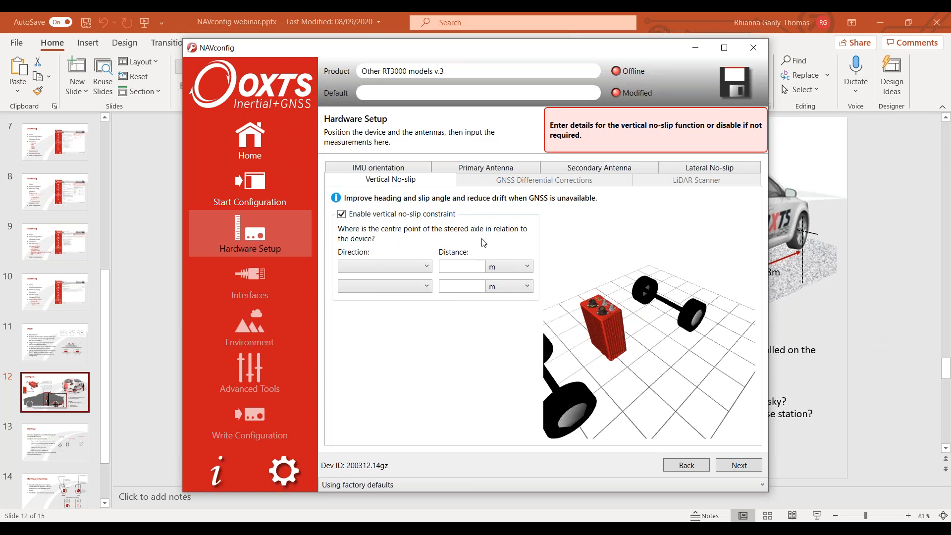
- Place the steered axle's centre point 2 m ahead of the device, derived from the slide's wheelbase measurements
click(884, 294)
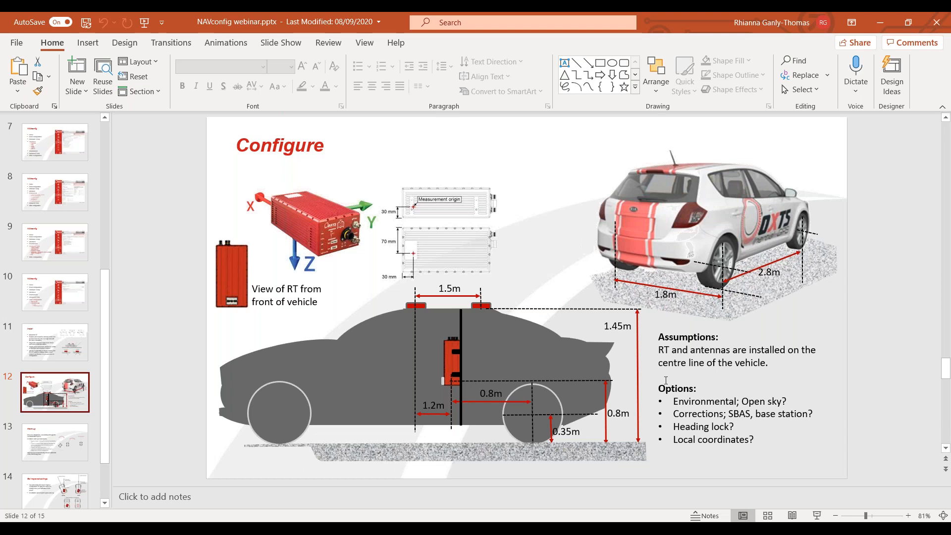
mouse_move(566, 528)
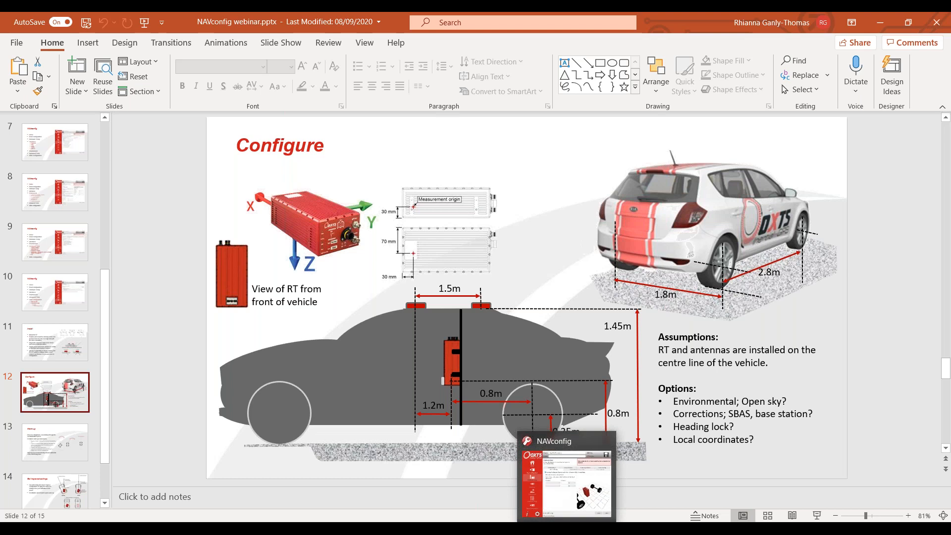
click(566, 528)
click(408, 270)
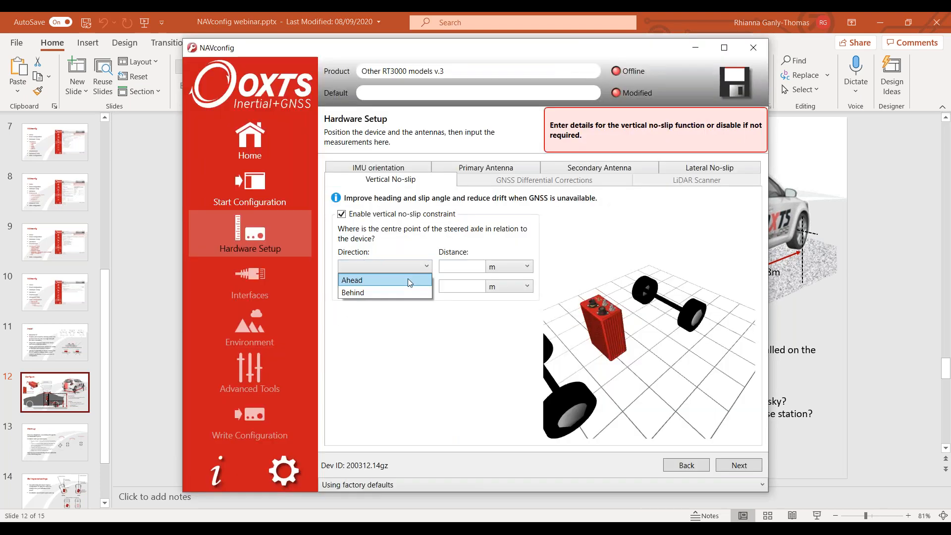
click(408, 279)
click(463, 270)
text(2)
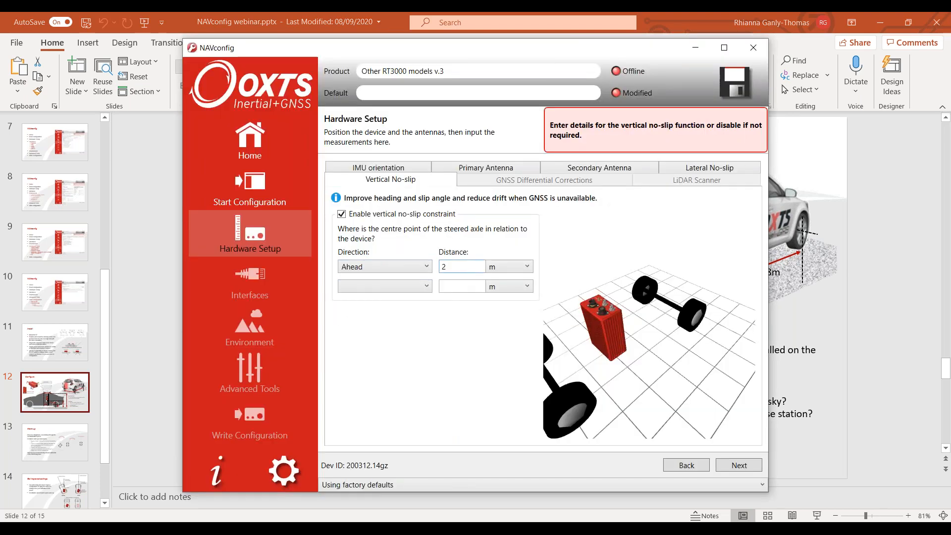
- Set the steered axle's lateral position to Left with 0 m distance and proceed to the GNSS differential corrections
click(416, 286)
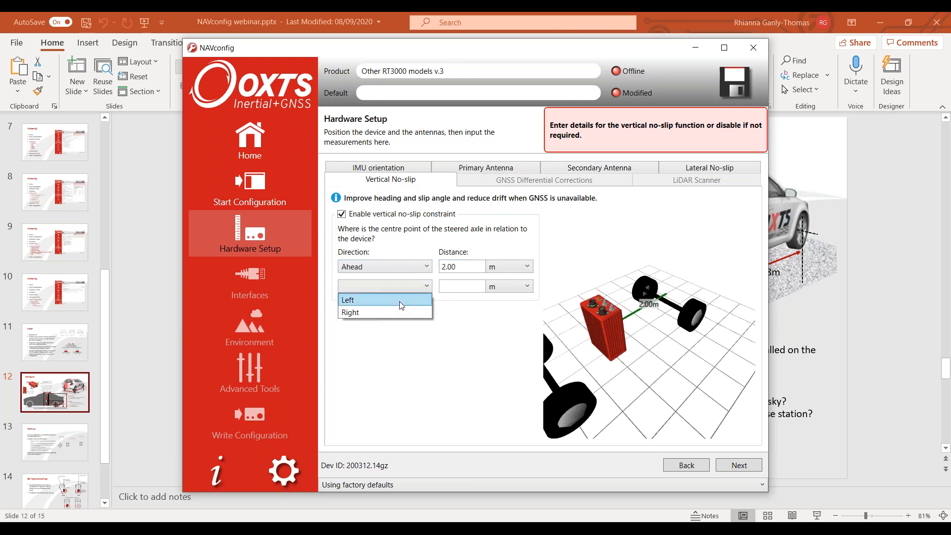
click(401, 300)
click(448, 287)
text(0)
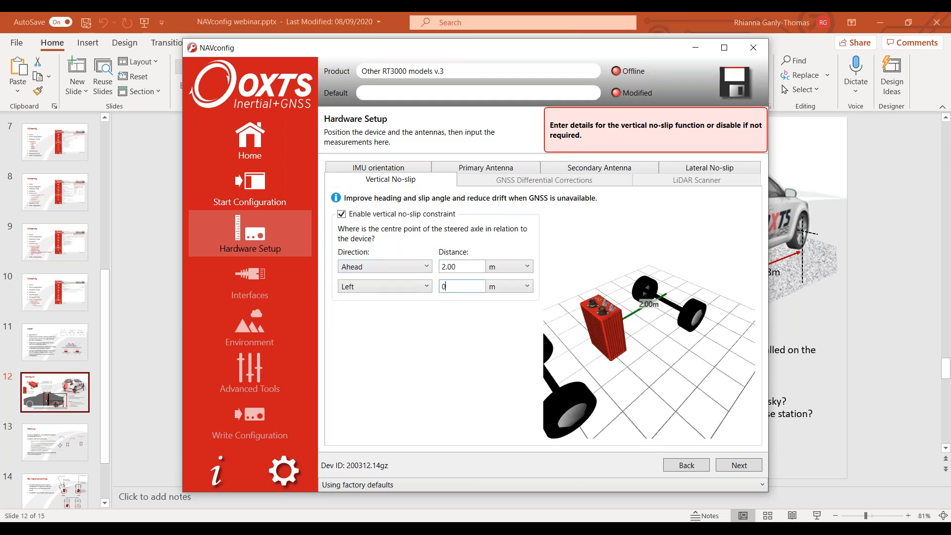
click(728, 465)
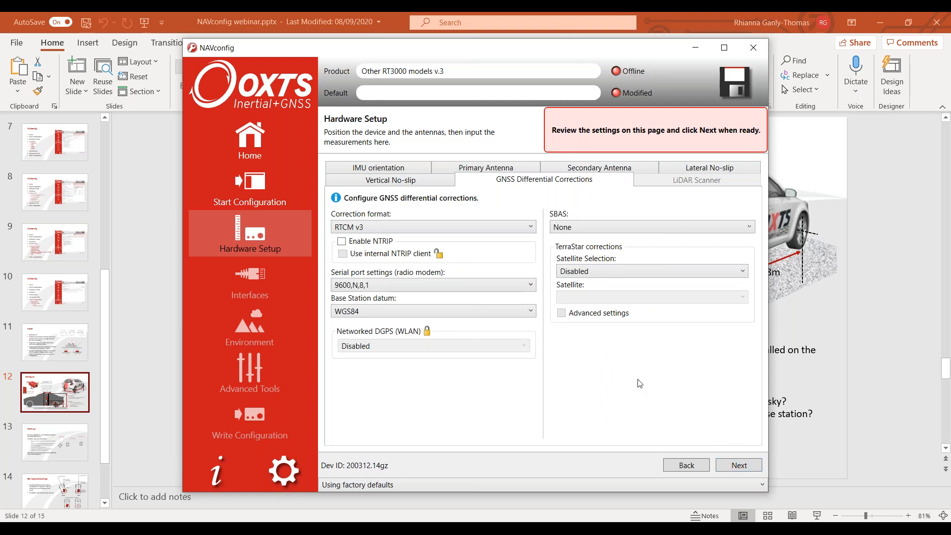
- Check the correction format options, enable NTRIP with its internal client to inspect the connection fields, and disable both again
click(531, 229)
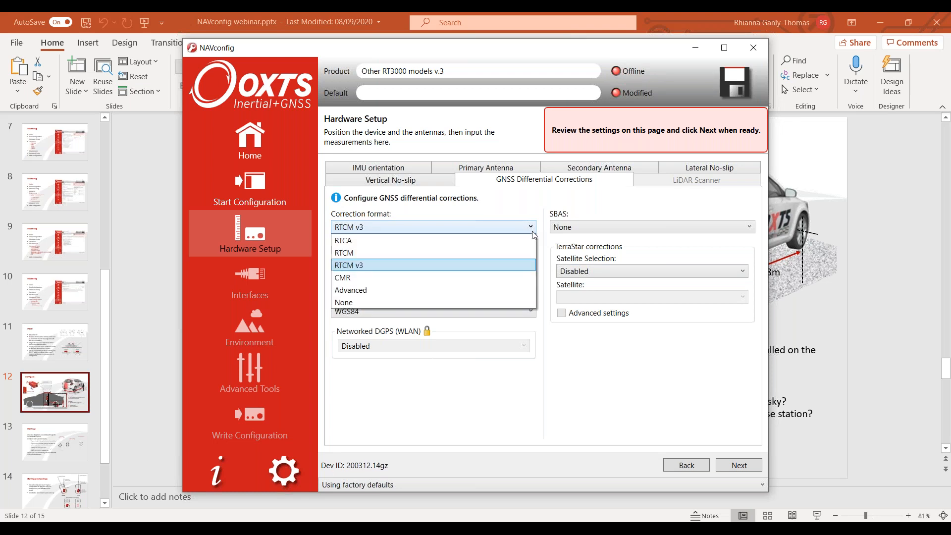
click(533, 232)
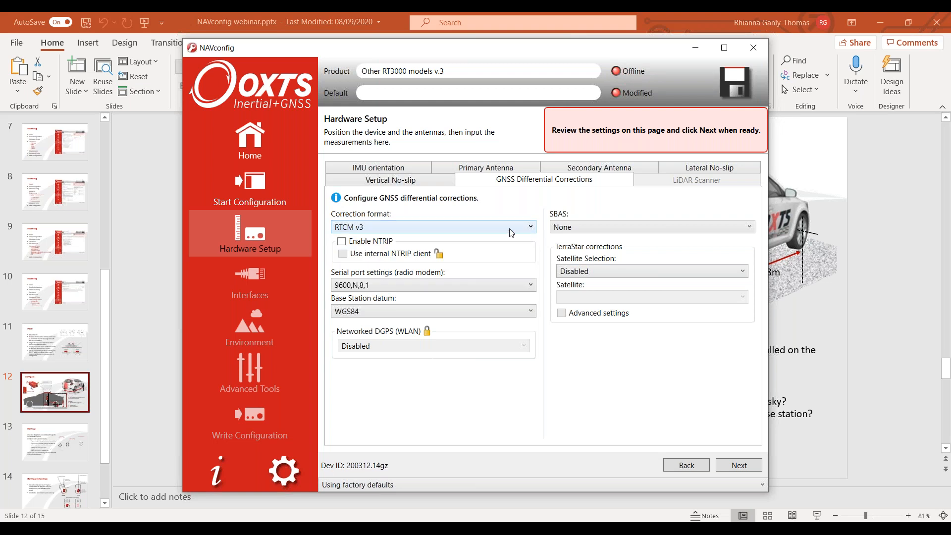
click(341, 241)
mouse_move(438, 262)
click(360, 256)
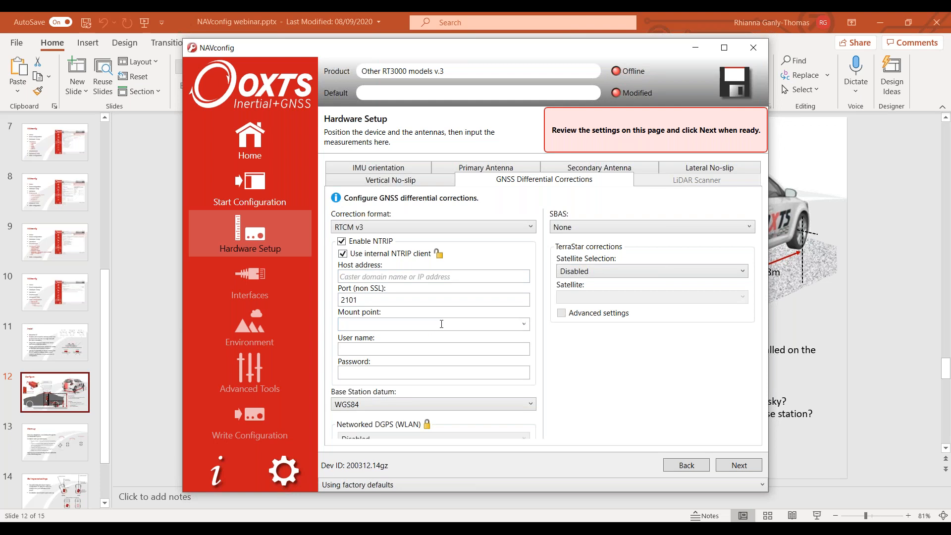
click(428, 348)
click(410, 371)
click(343, 254)
click(342, 242)
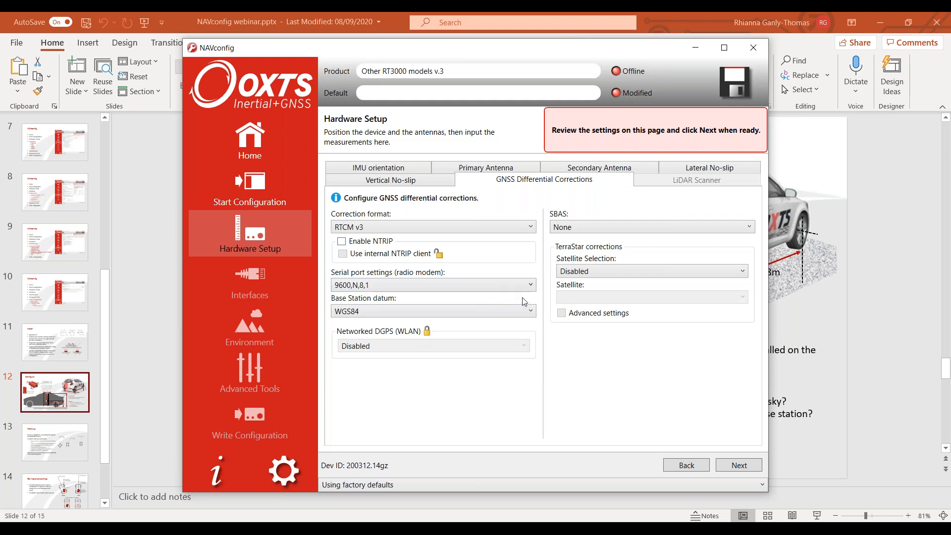
- Keep the serial port at 9600,N,8,1 and the base station datum at WGS84, and proceed to the LiDAR scanner settings
click(530, 286)
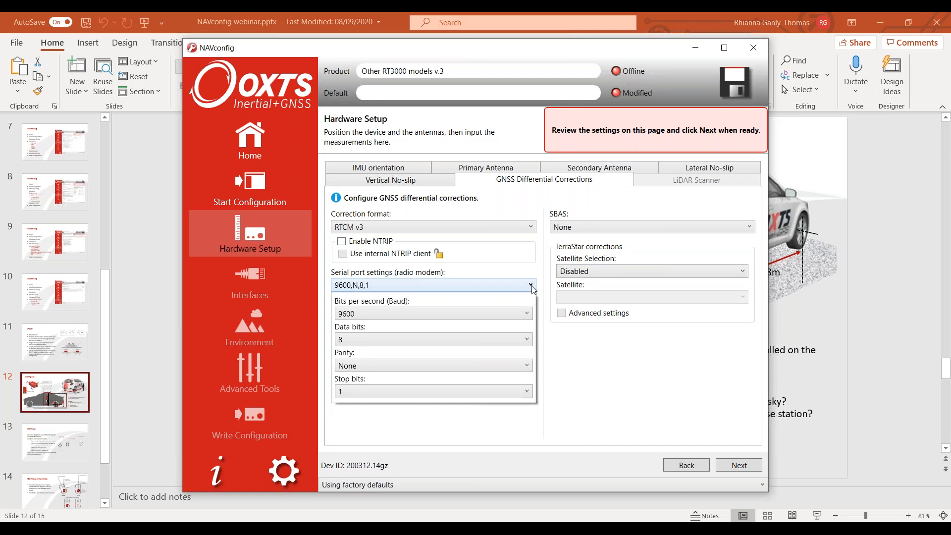
click(531, 287)
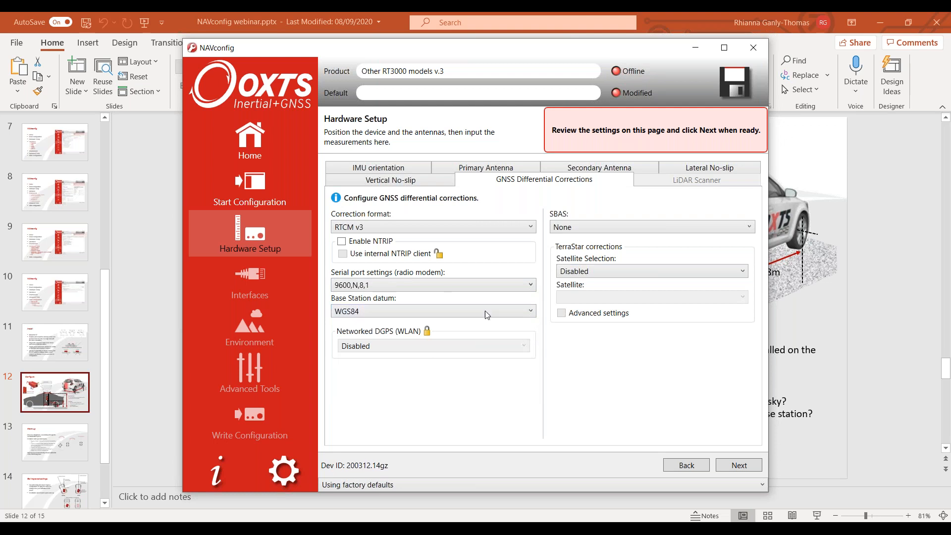
click(533, 315)
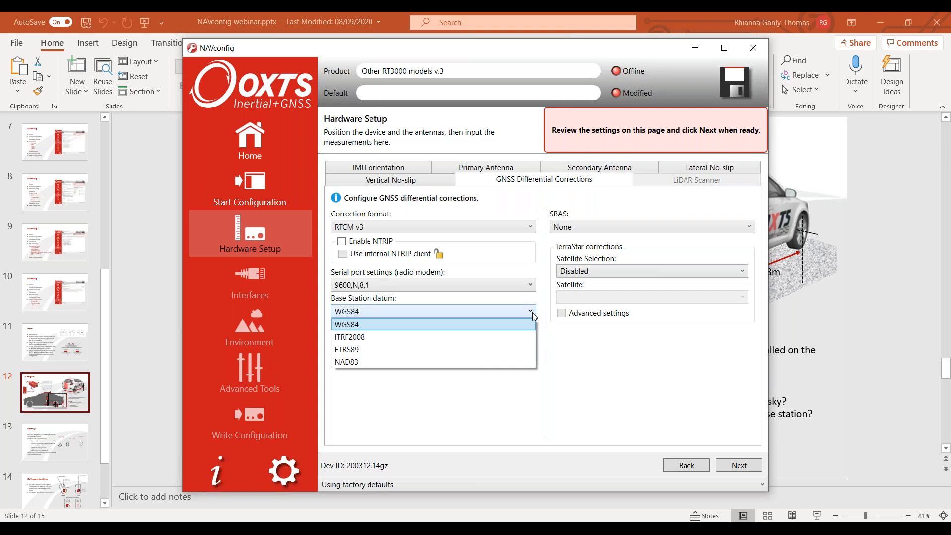
click(533, 312)
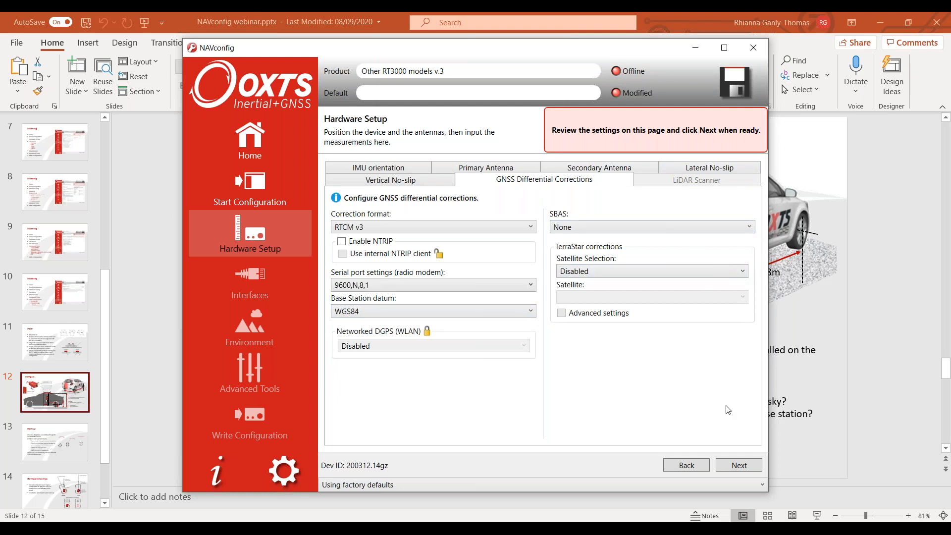
click(744, 468)
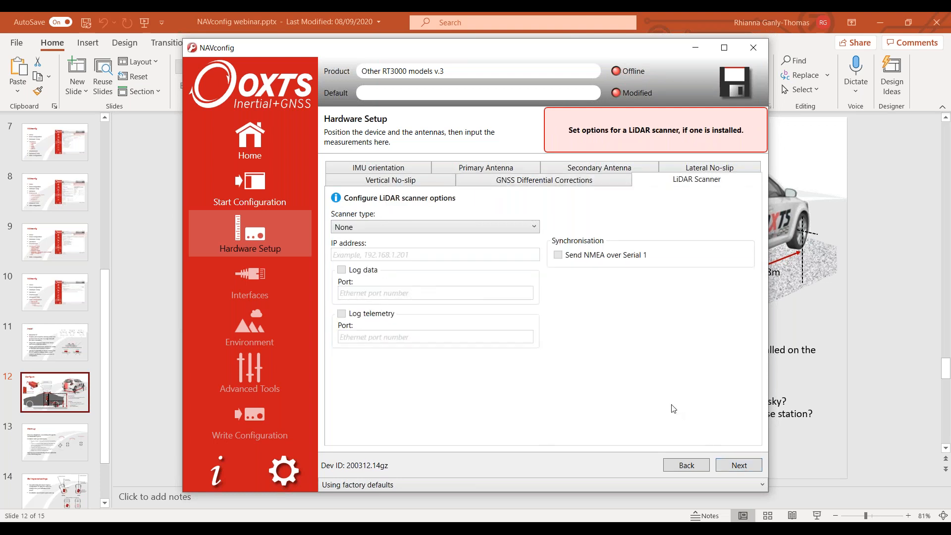
- Try the Velodyne VLP-16 scanner type and set the scanner type back to None
click(536, 231)
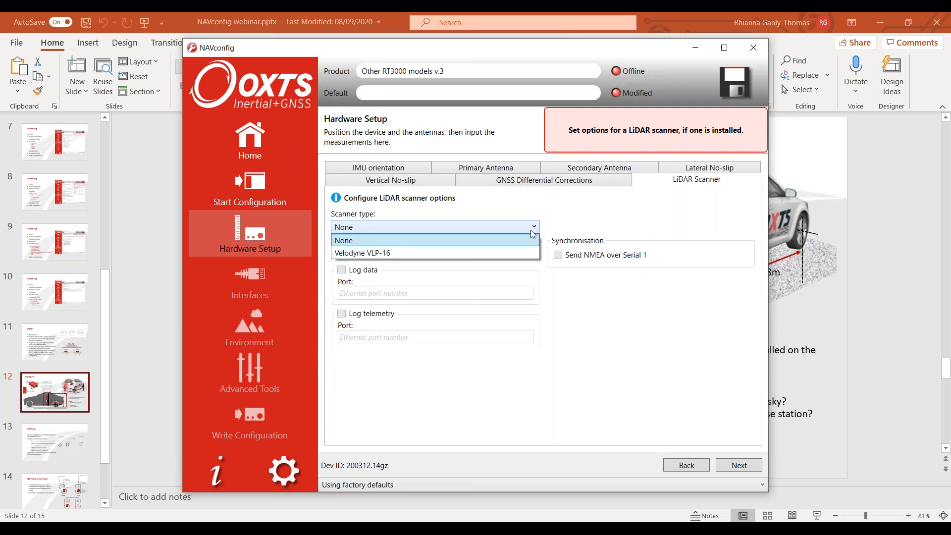
click(519, 252)
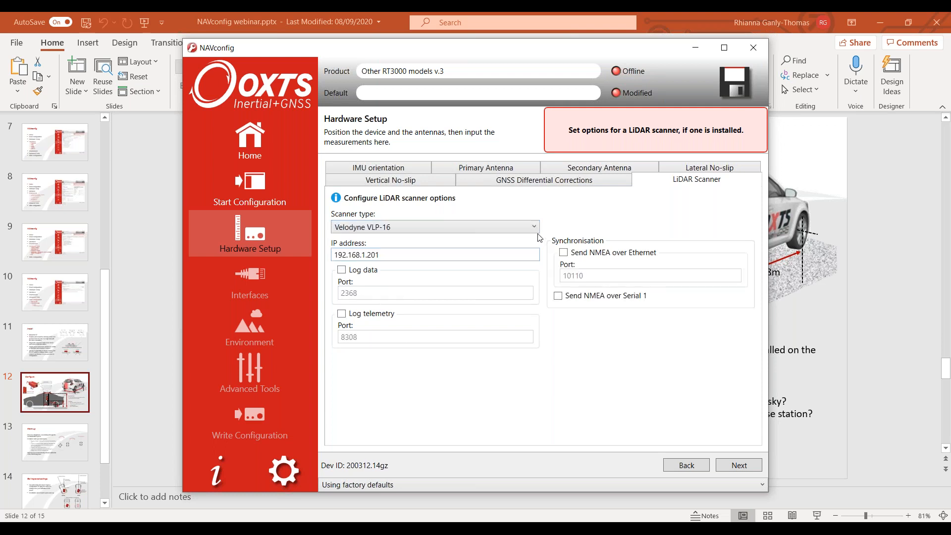
click(536, 228)
click(525, 240)
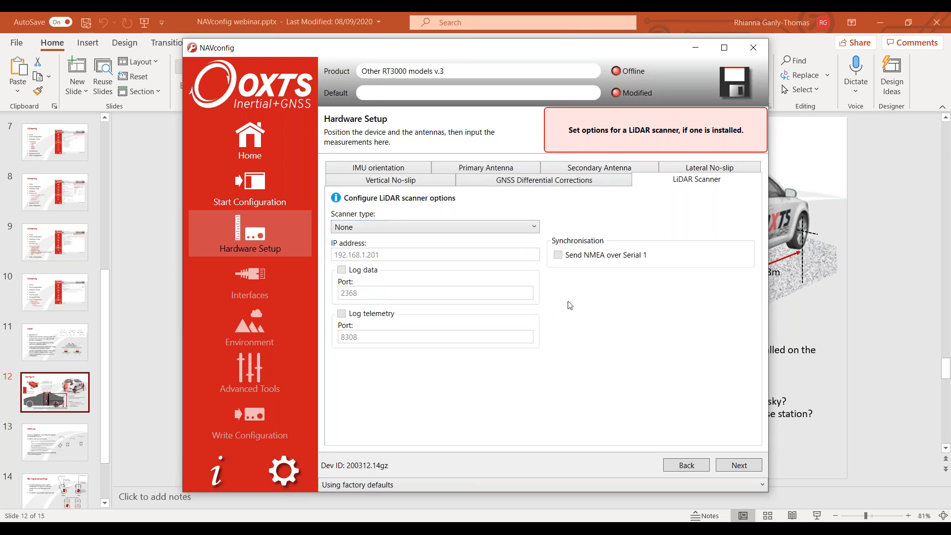
- Proceed to the interfaces, keep the Ethernet output as NCOM at 100 Hz, and pass the WiFi settings to reach CAN output
click(728, 465)
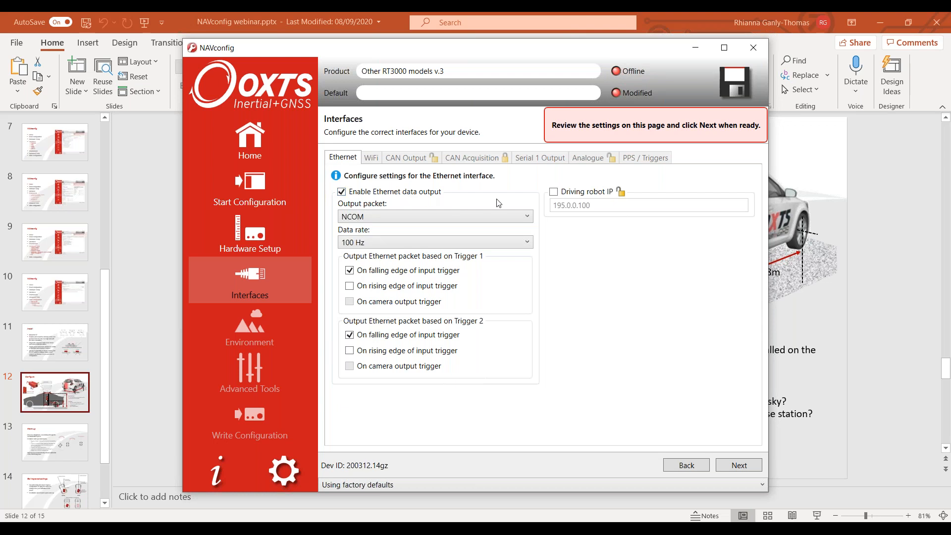
click(527, 217)
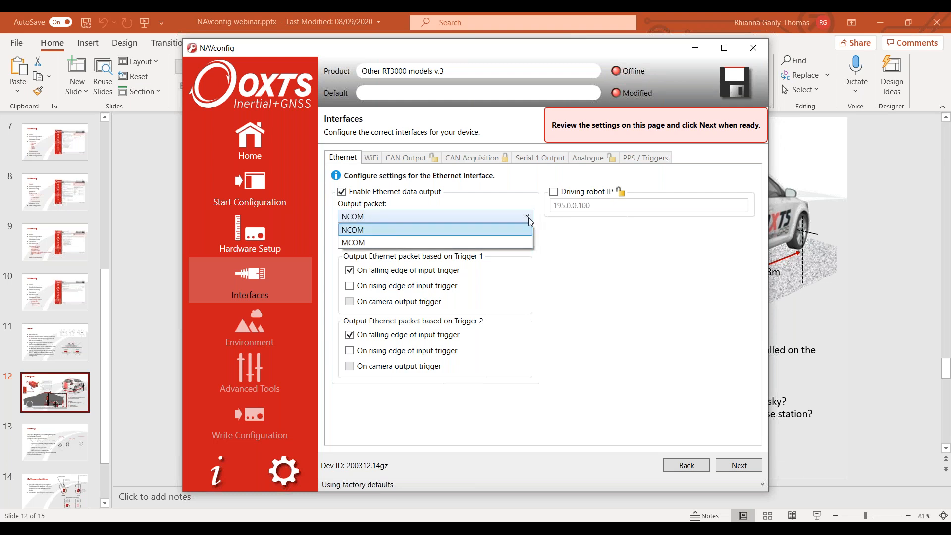
click(529, 219)
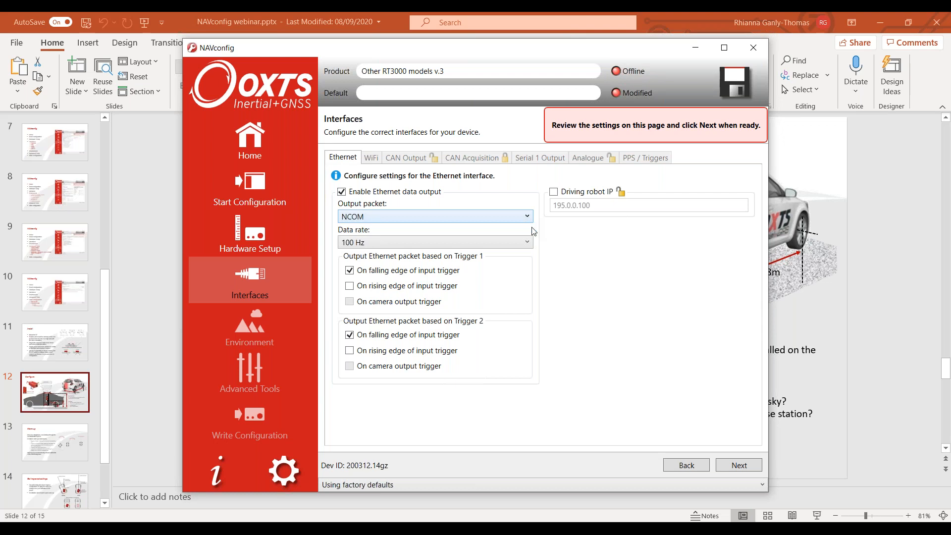
click(530, 242)
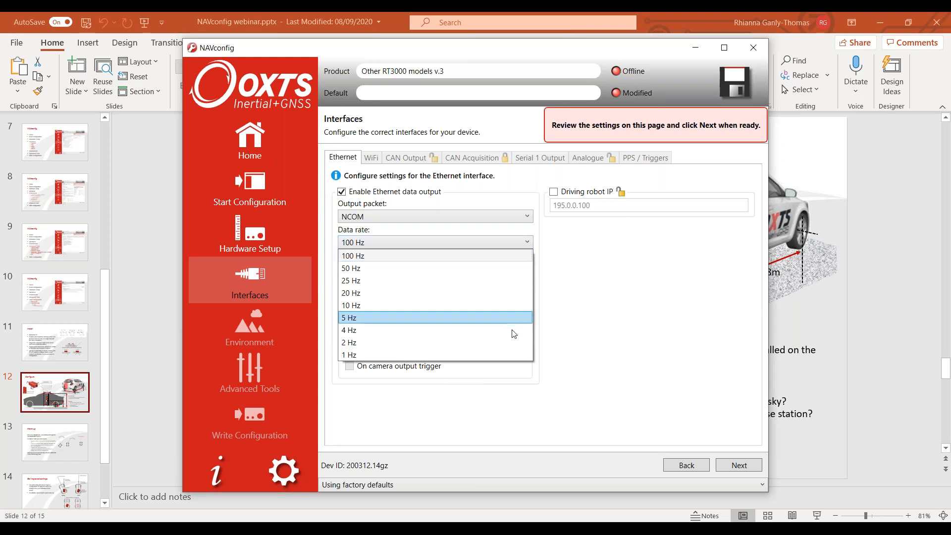
click(527, 242)
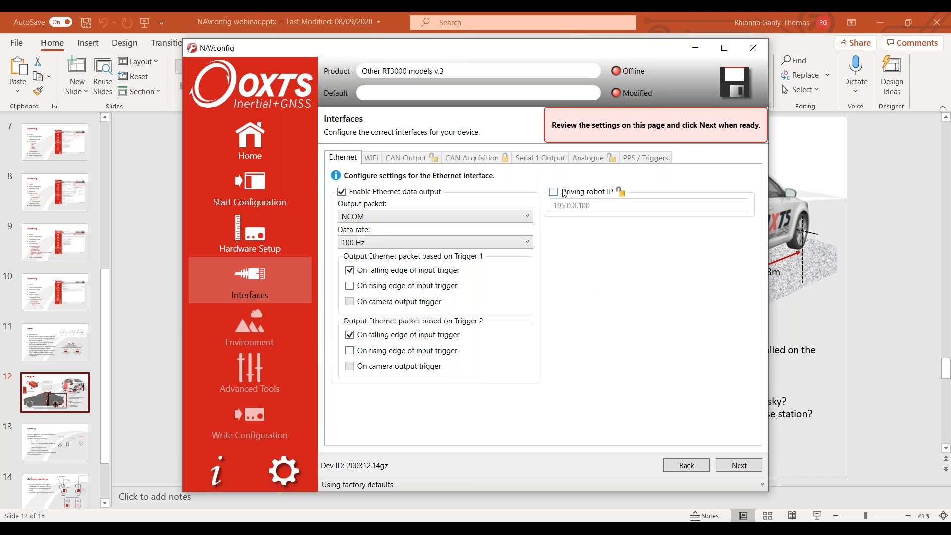
click(737, 466)
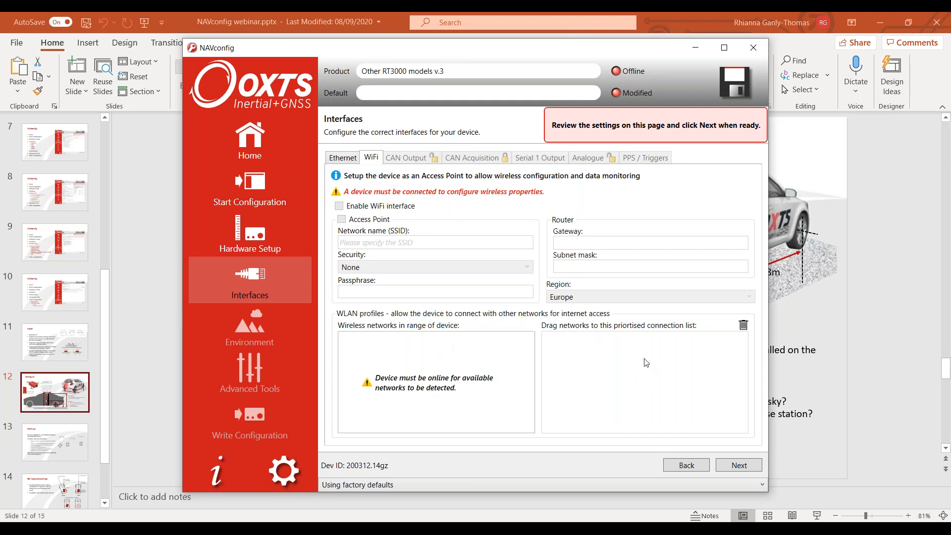
click(748, 469)
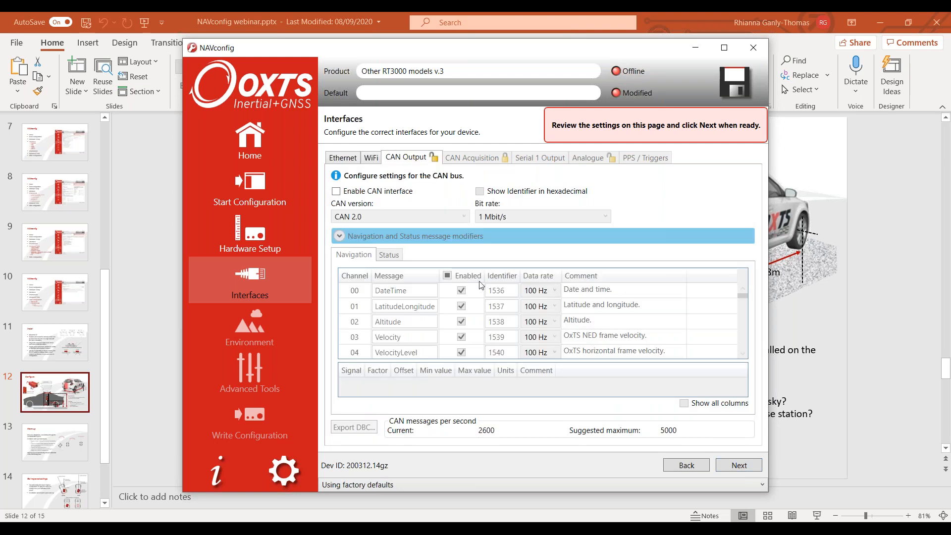
- Enable the CAN output interface and check the available CAN version and bit rate options
click(395, 192)
click(465, 218)
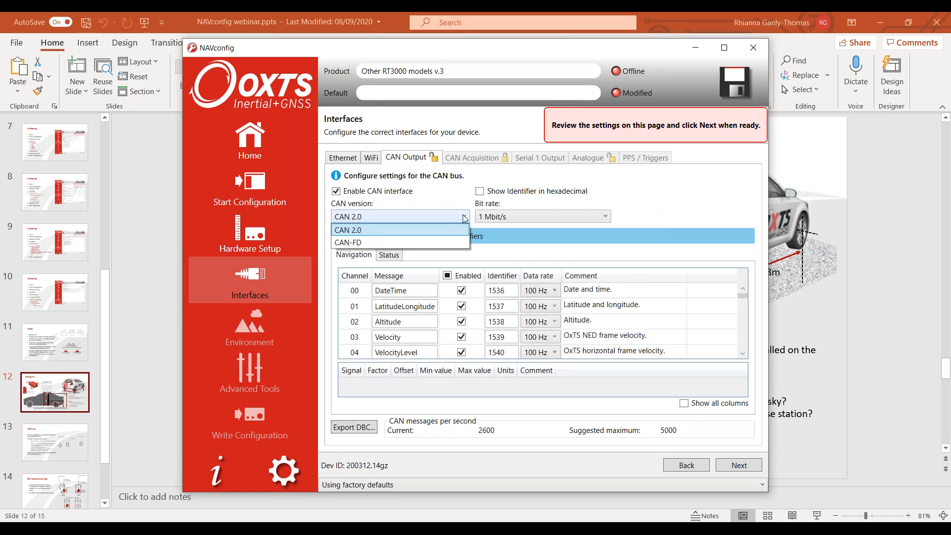
click(465, 218)
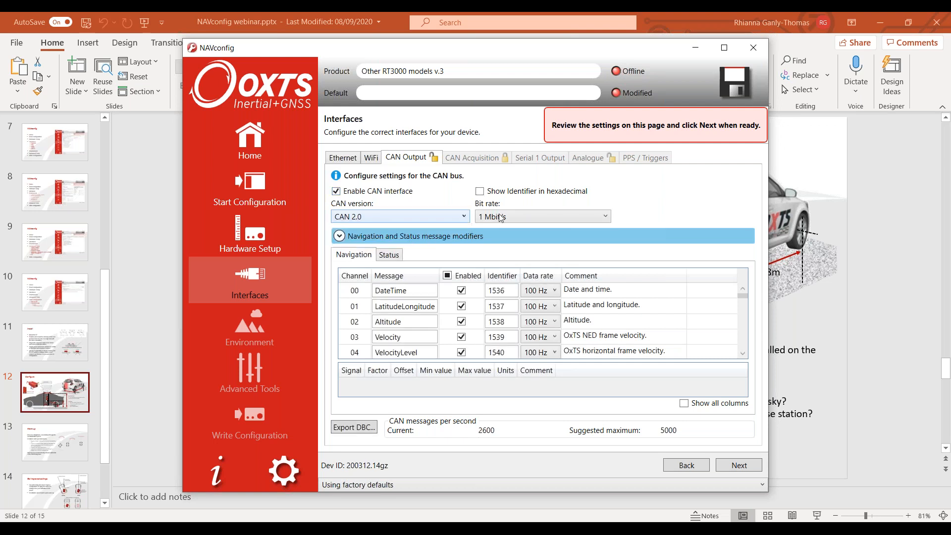
click(606, 218)
click(606, 218)
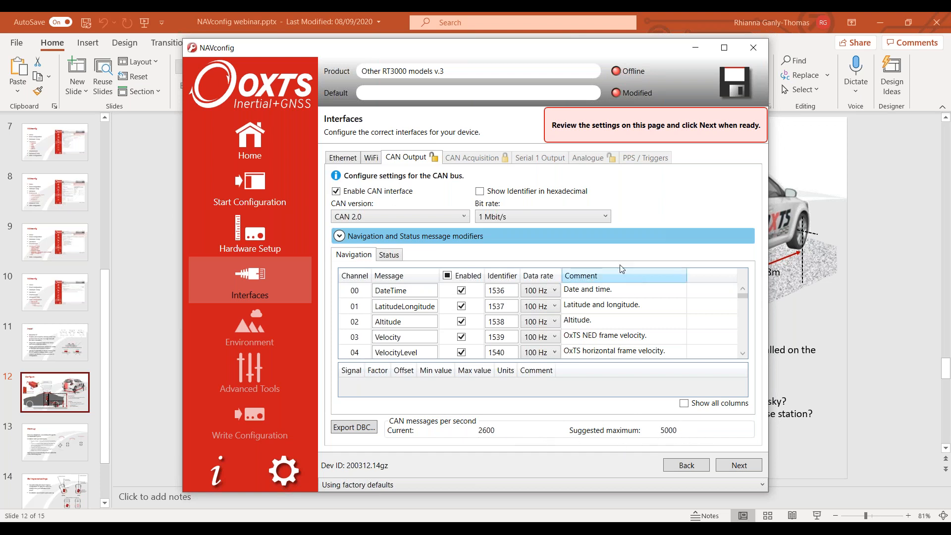
- Try a CAN bit rate of 500 kbit/s and set it back to 1 Mbit/s
click(599, 216)
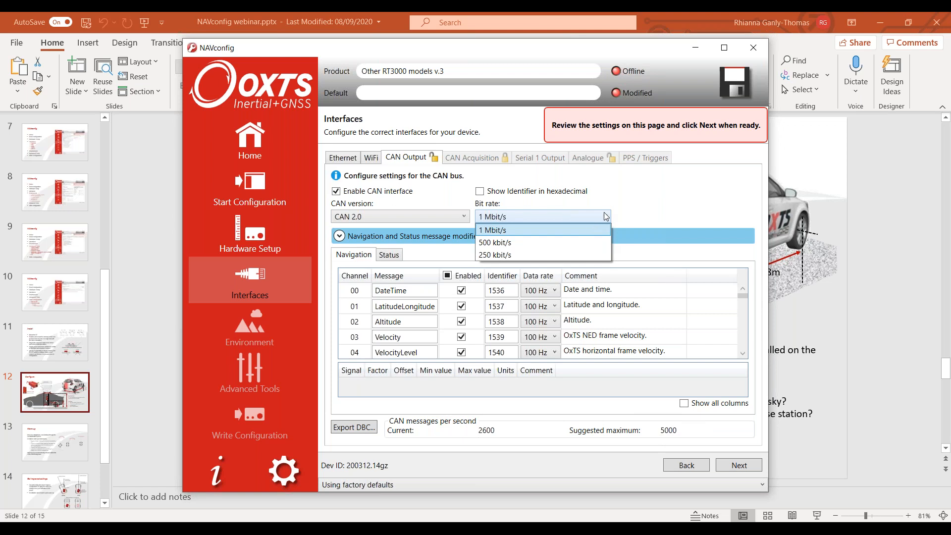
click(592, 243)
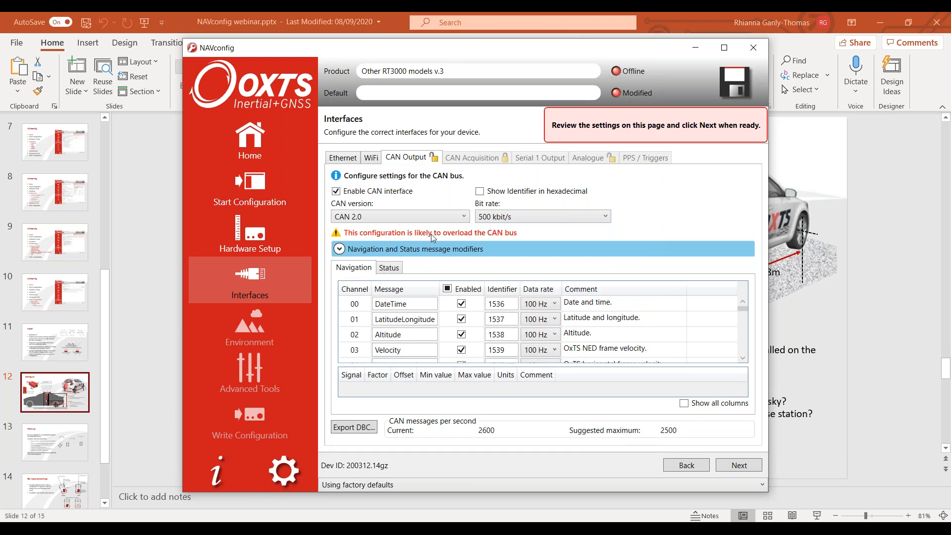
click(605, 216)
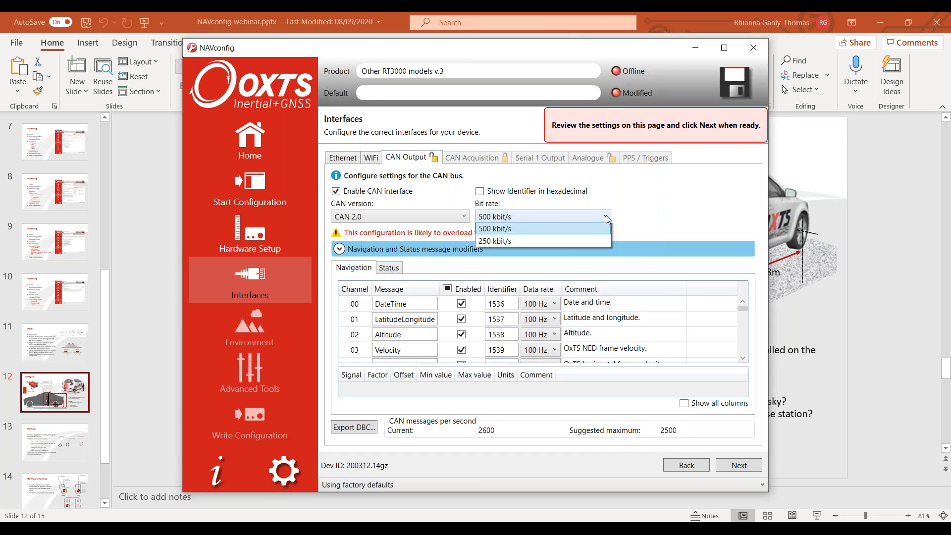
click(557, 233)
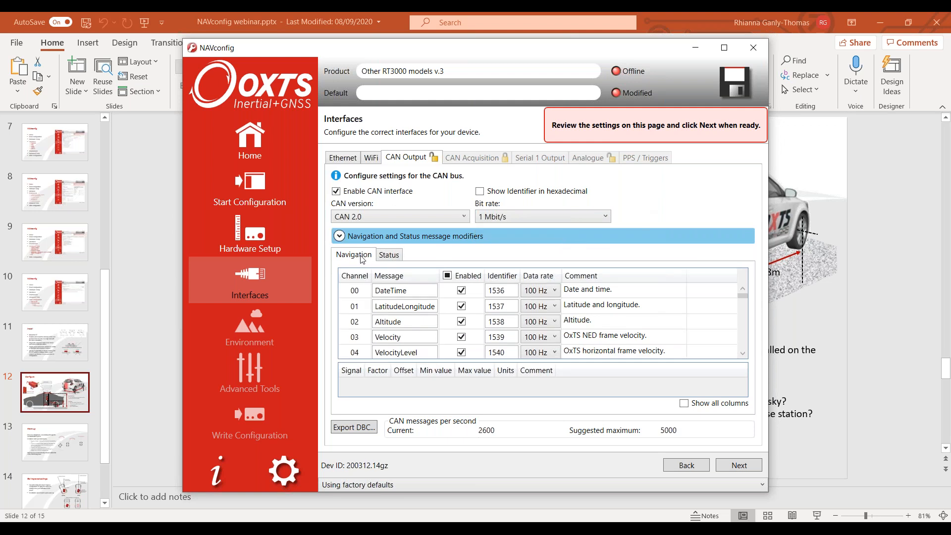
- Inspect the CAN output's Status and Navigation message lists and disable the CAN interface again
click(391, 255)
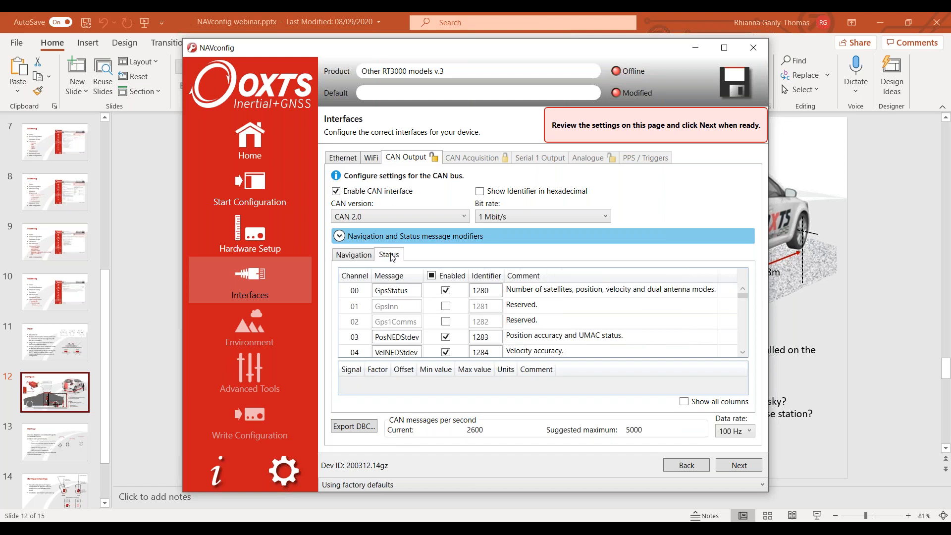
click(359, 255)
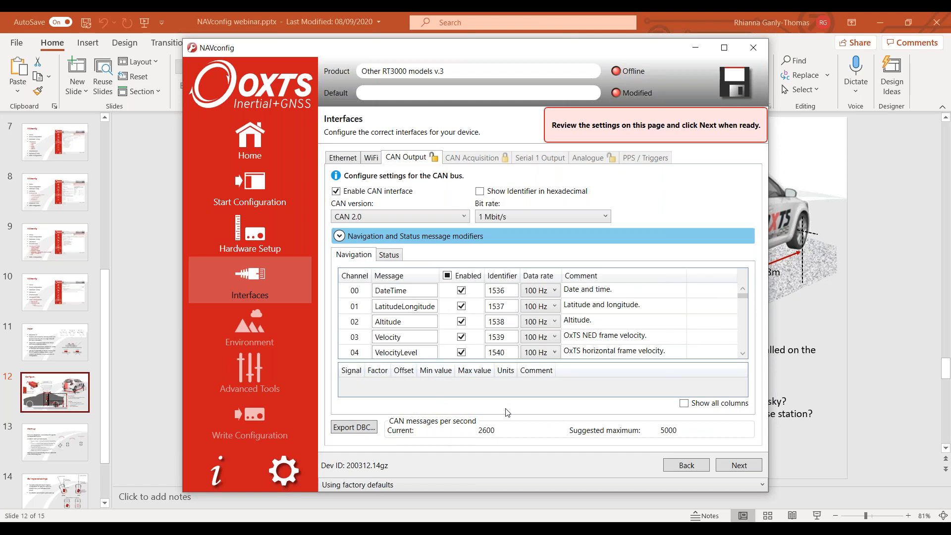
click(376, 193)
- Proceed past CAN acquisition to the Serial 1 output and check its packet and baud options, keeping Disabled and 115200
click(738, 466)
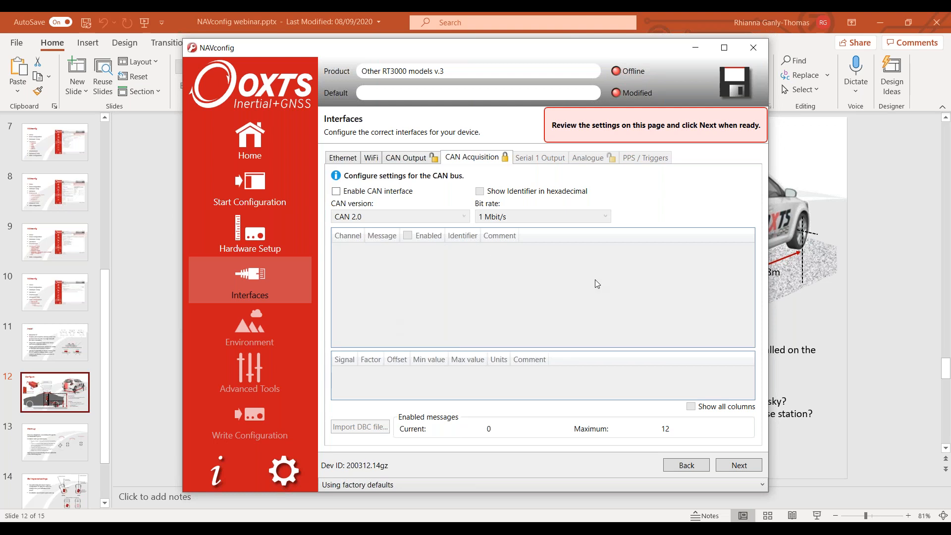
click(730, 467)
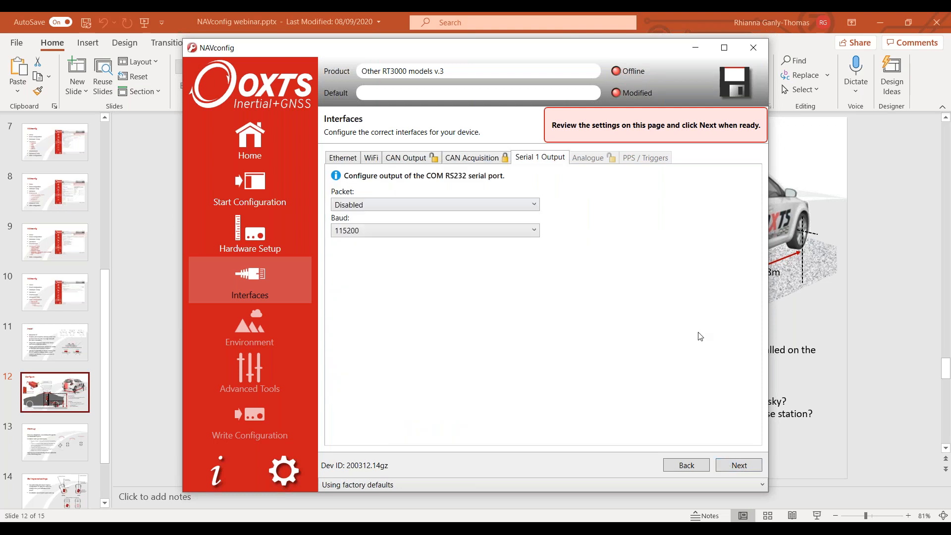
click(535, 205)
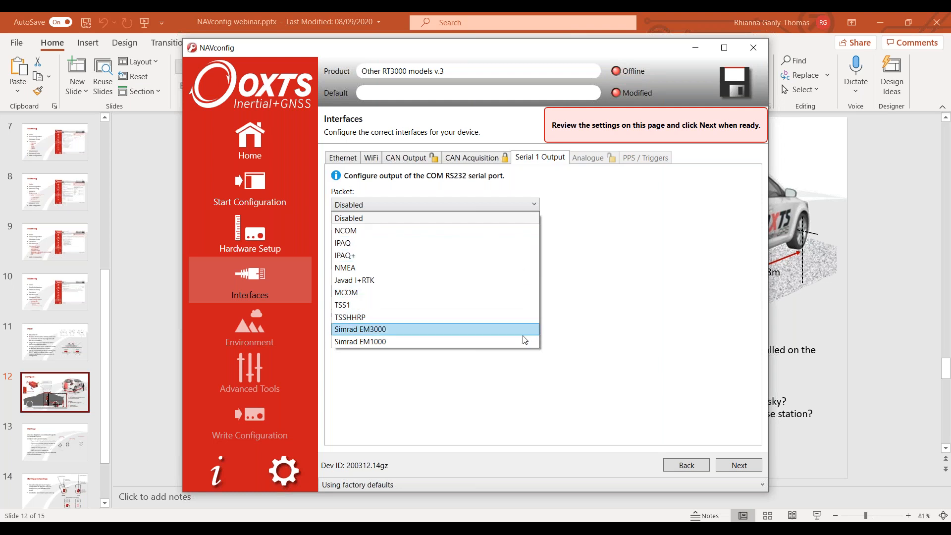
click(539, 205)
click(535, 232)
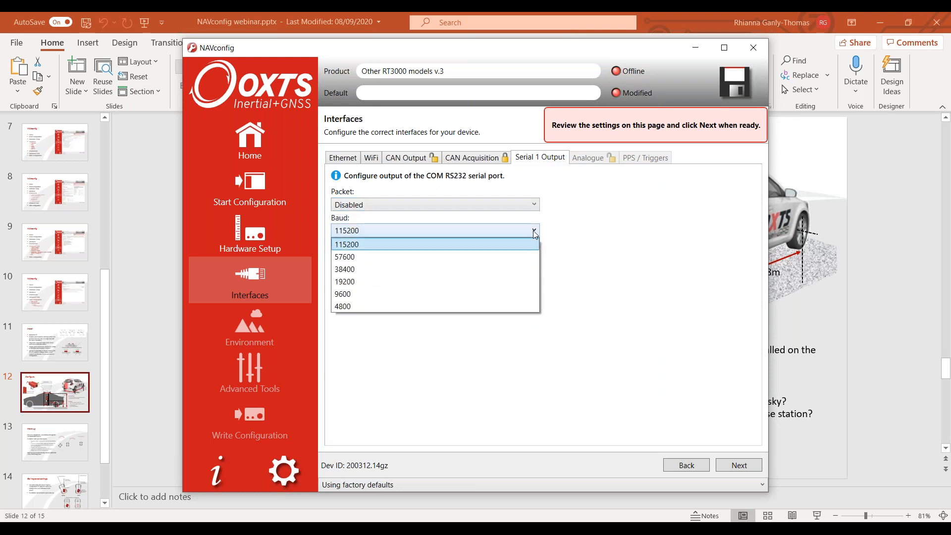
click(535, 233)
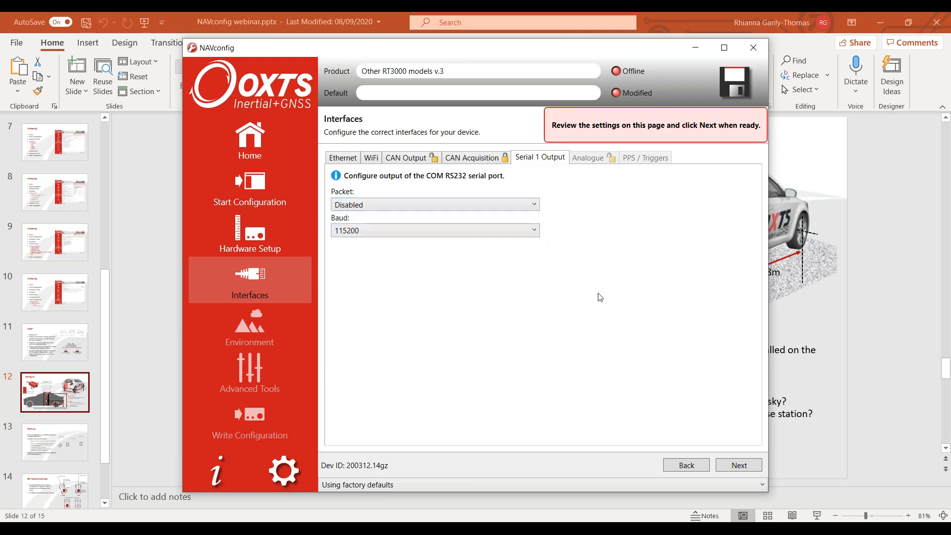
- Pass the analogue outputs, check the Trigger 1 type options while keeping Input trigger, and proceed to the environment settings
click(739, 466)
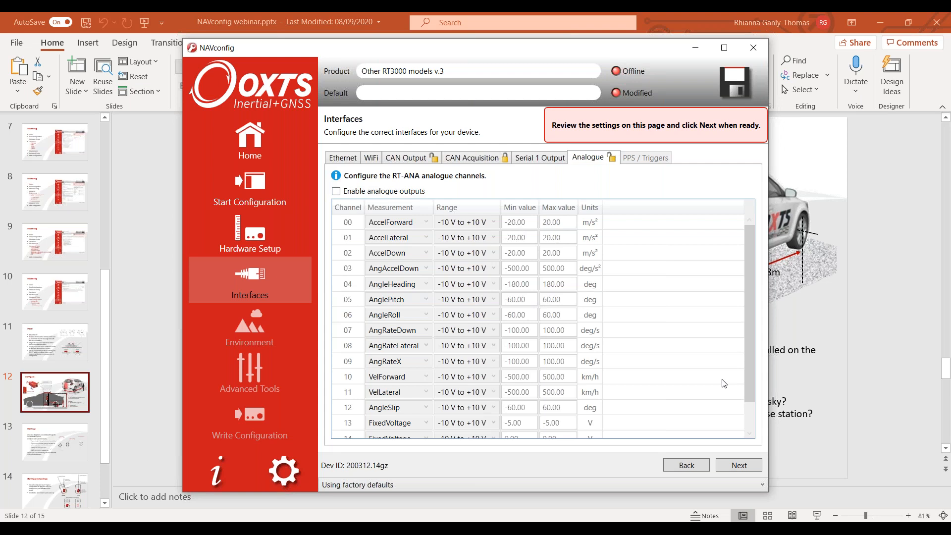
click(746, 466)
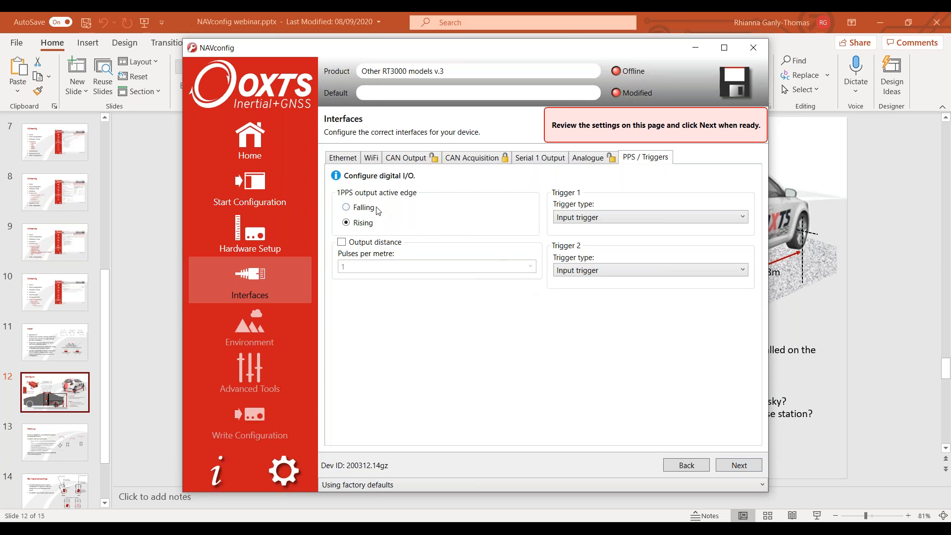
click(742, 219)
click(742, 220)
click(739, 465)
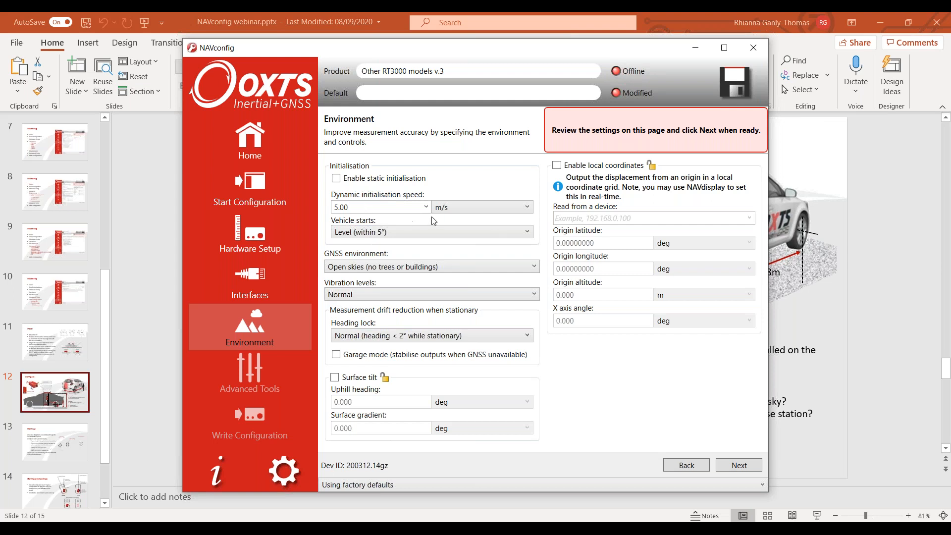
- Check the vehicle start and GNSS environment options, keeping Level (within 5°) and Open skies (no trees or buildings)
click(530, 234)
click(530, 234)
click(534, 268)
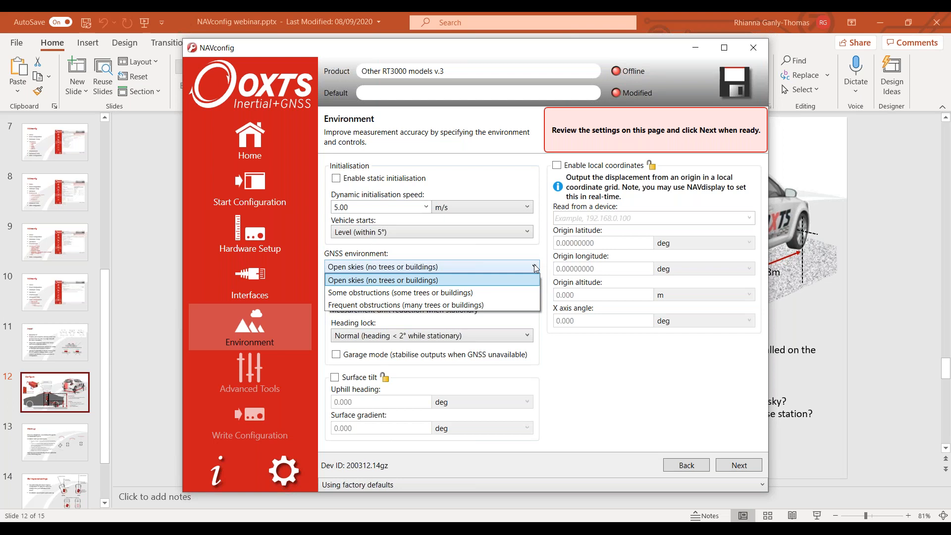
click(535, 268)
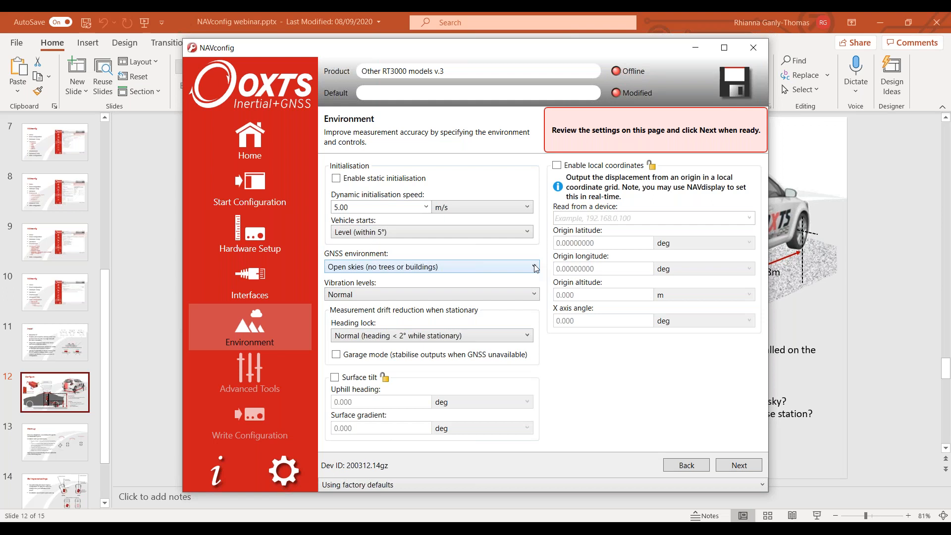
- Check the vibration level and heading lock options, keeping Normal for both and leaving garage mode off
click(533, 294)
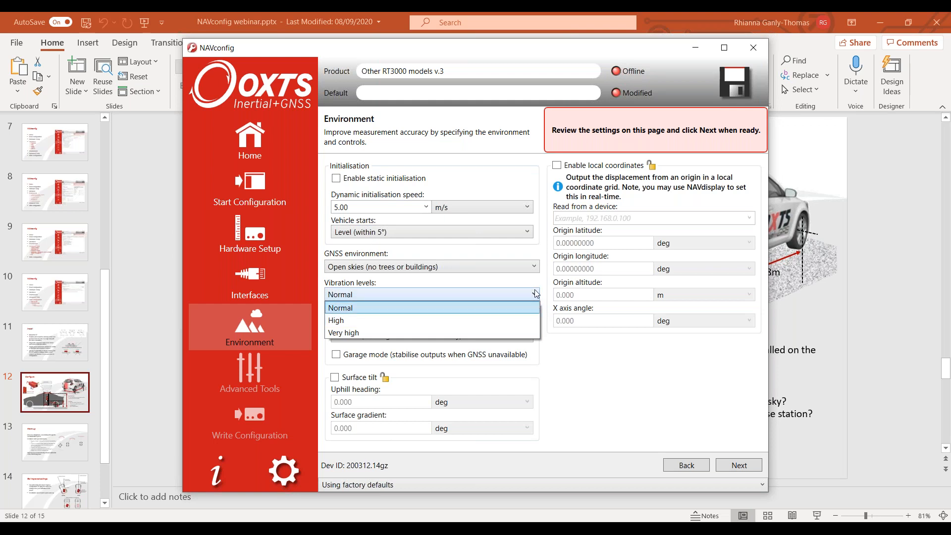
click(536, 294)
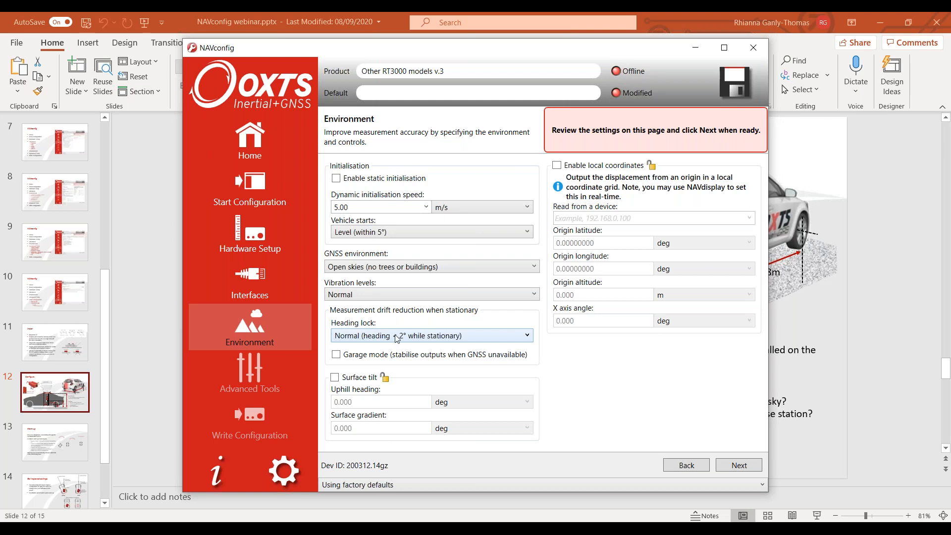
click(531, 335)
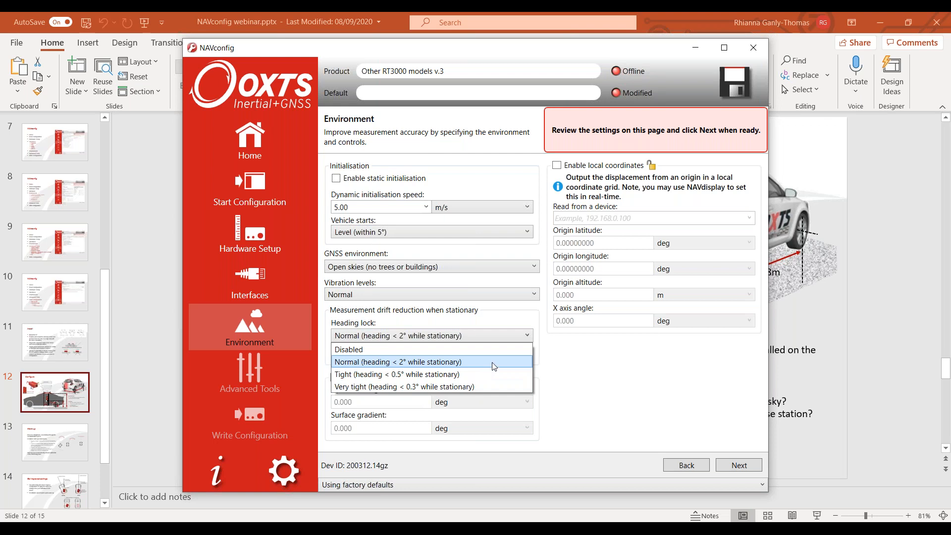
click(527, 337)
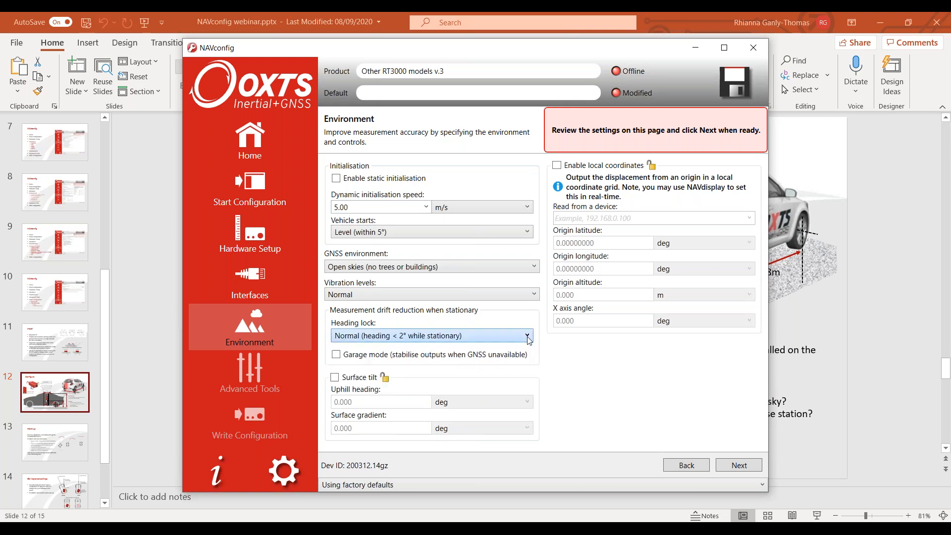
click(351, 359)
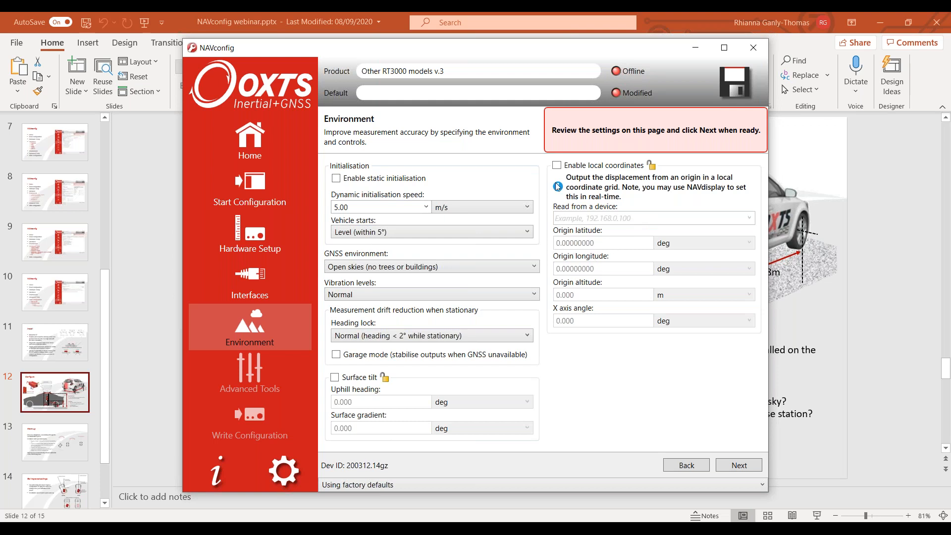
- Enable local coordinates to inspect the origin fields, disable them again, and proceed to the advanced tools
click(557, 165)
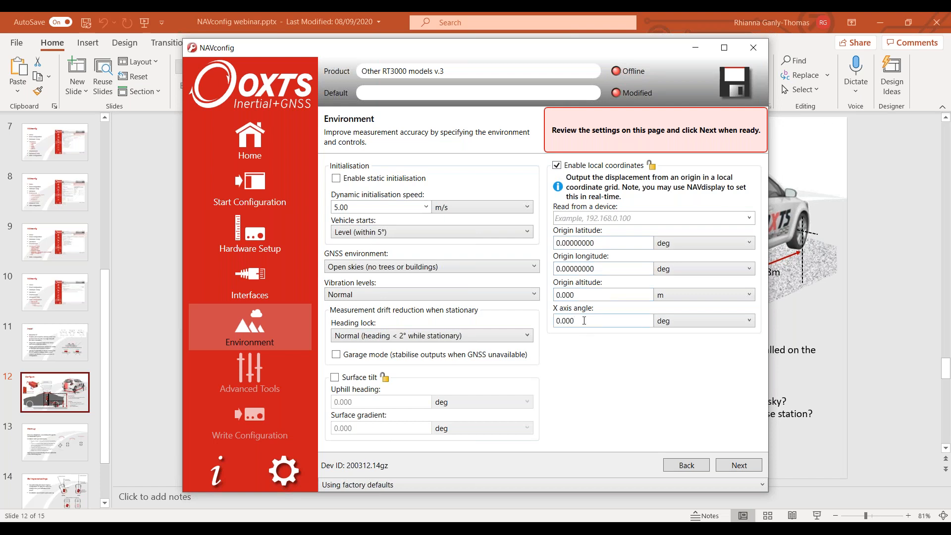
click(557, 165)
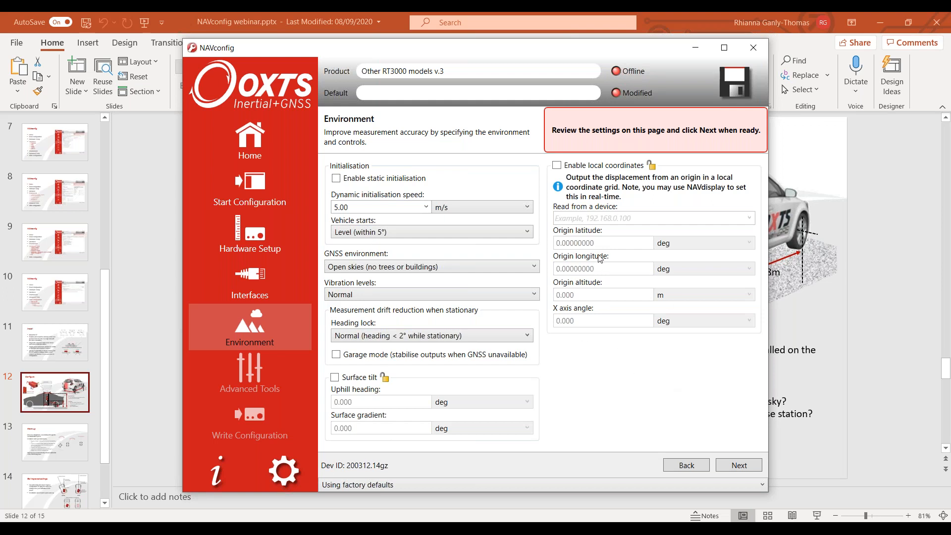
click(729, 465)
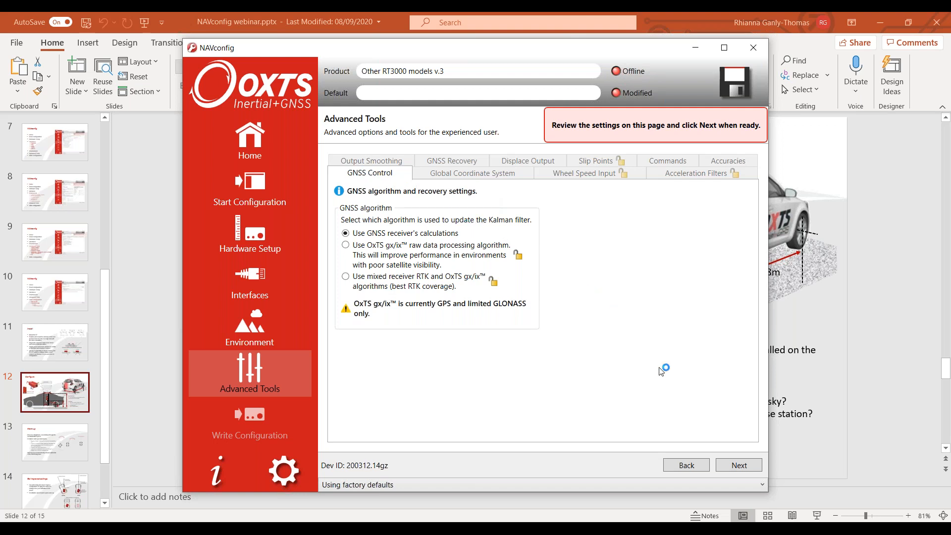
- Keep the GNSS receiver's calculations, check the global datum options while keeping WGS84, and proceed to the wheel speed input
click(731, 464)
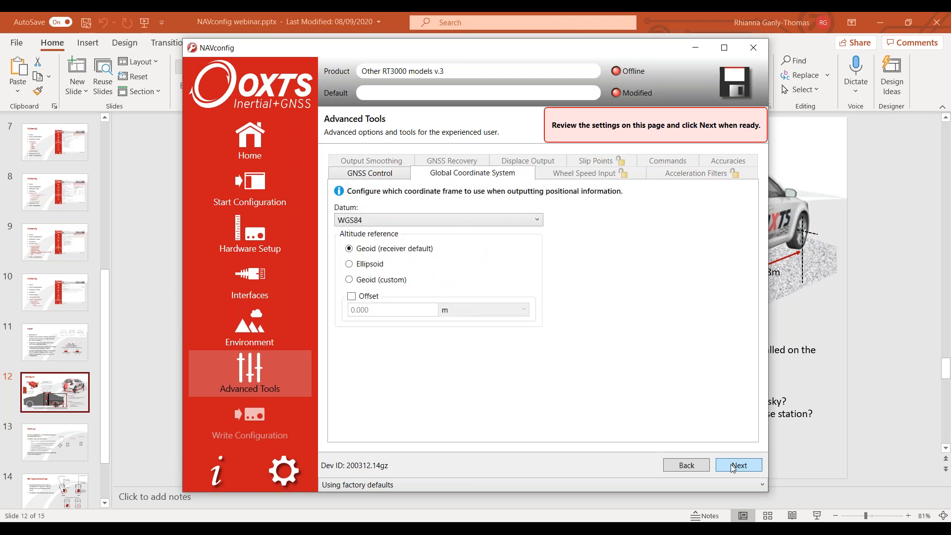
click(537, 220)
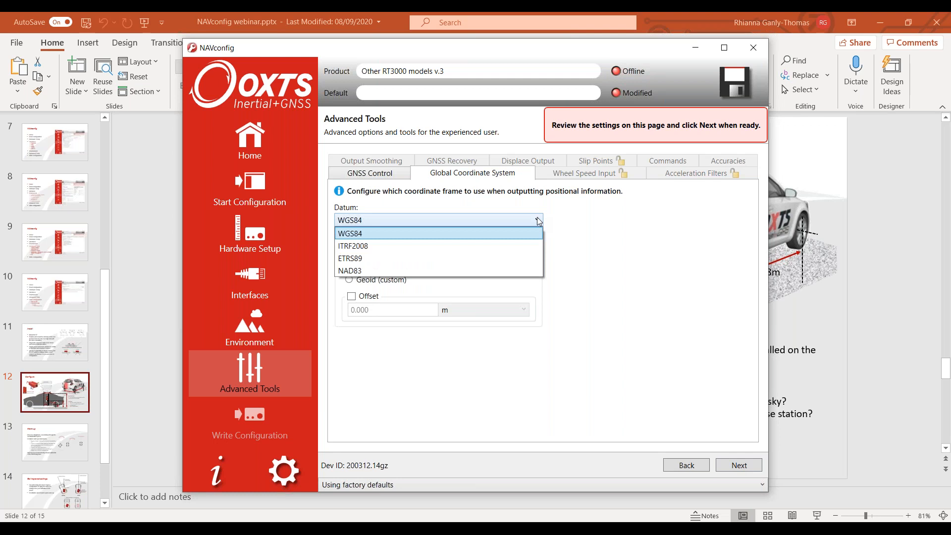
click(539, 221)
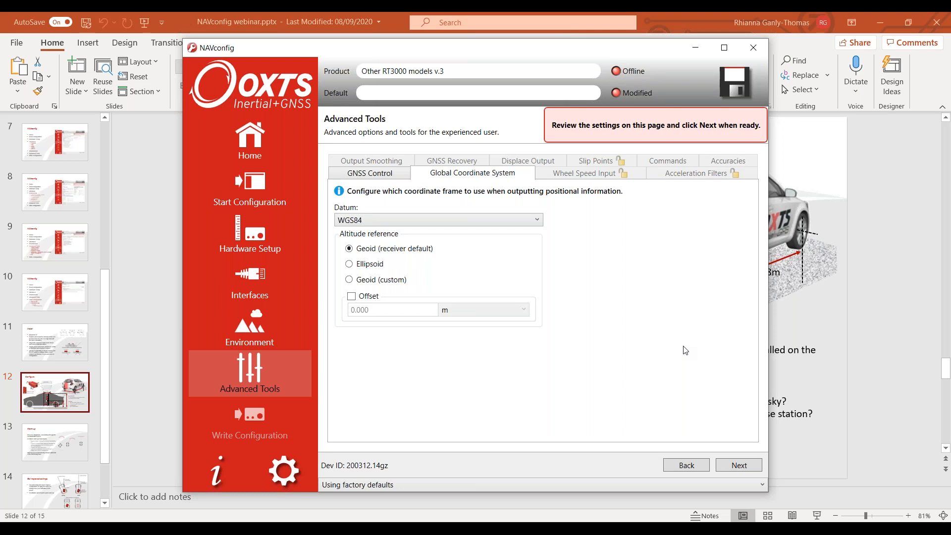
click(733, 468)
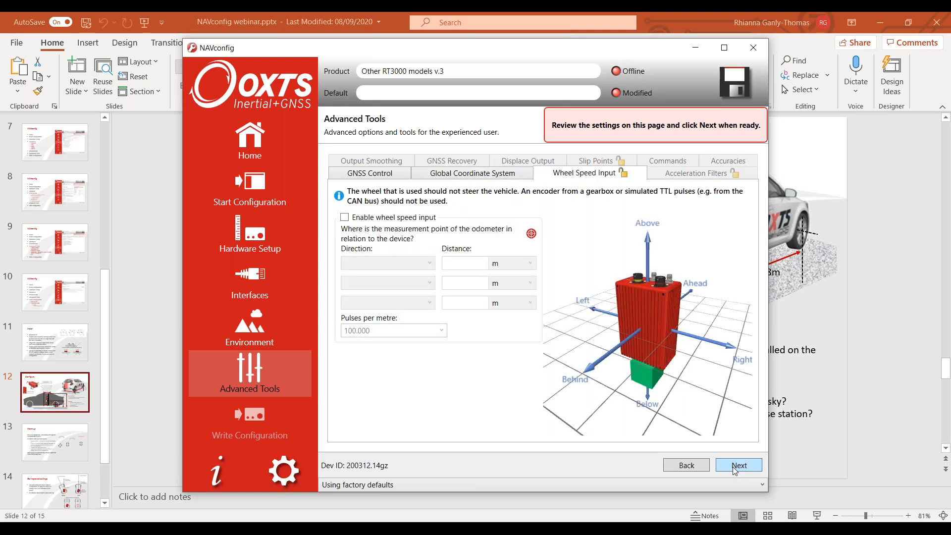
- Enable wheel speed input to inspect the odometer direction and distance fields, disable it again, and proceed to the acceleration filters
click(379, 219)
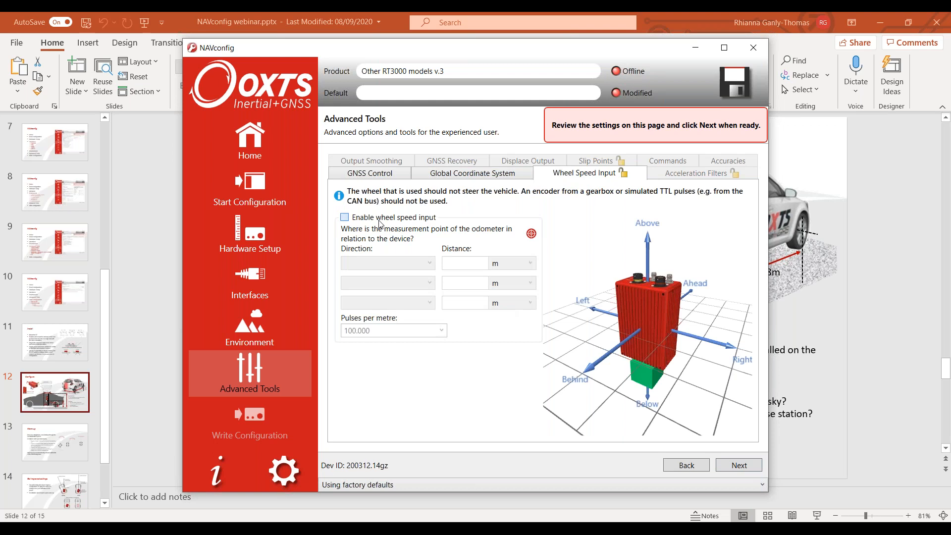
click(429, 263)
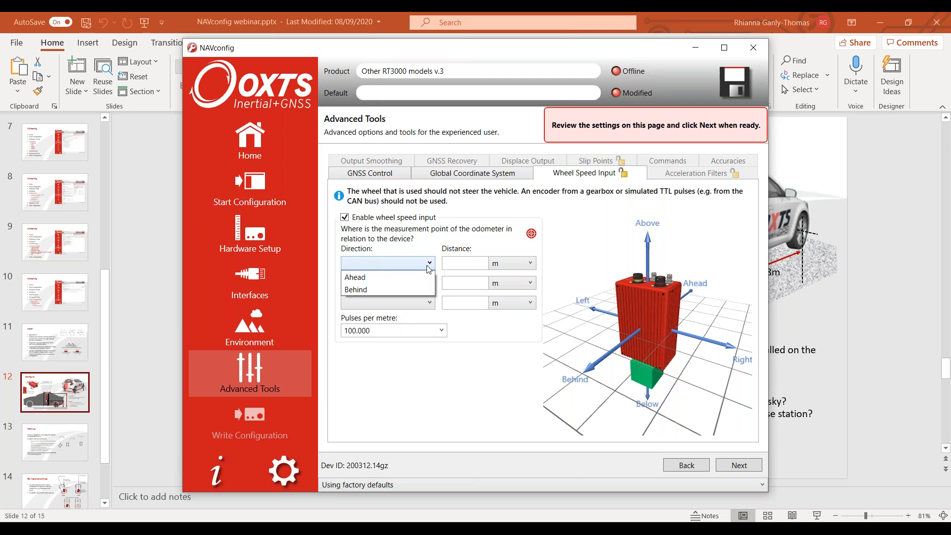
click(429, 268)
click(465, 264)
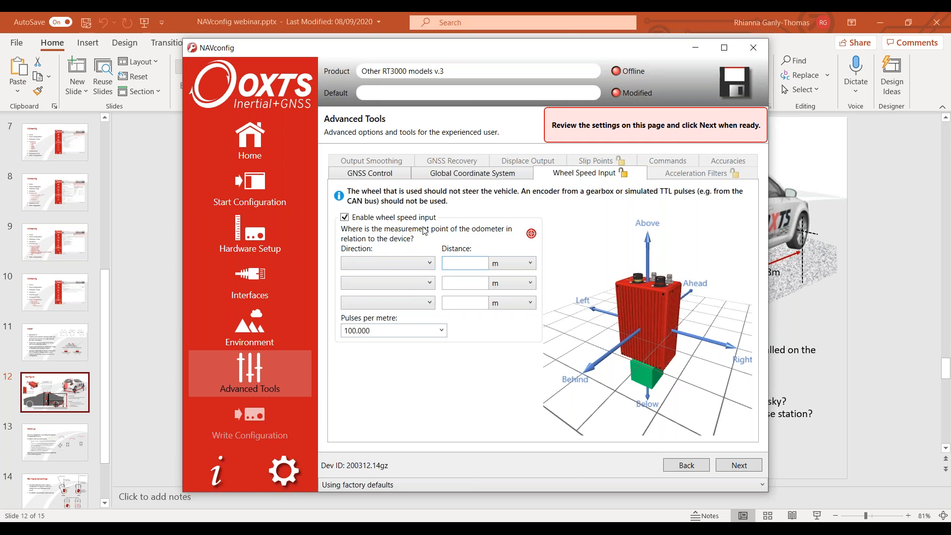
mouse_move(536, 241)
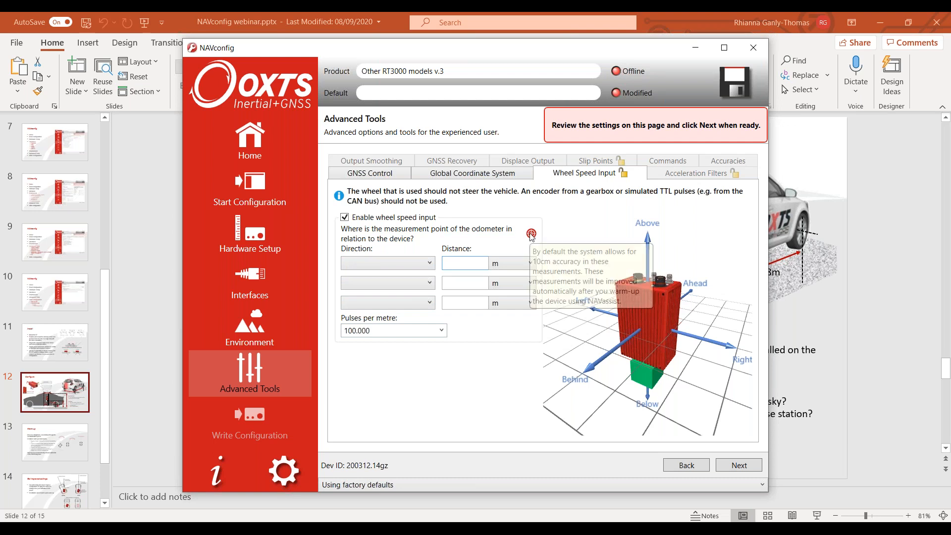
click(344, 217)
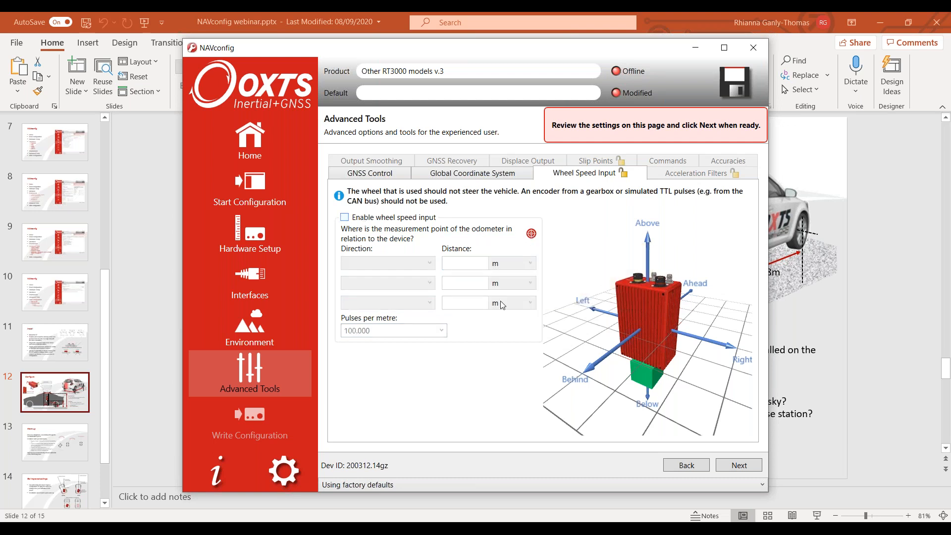
click(737, 464)
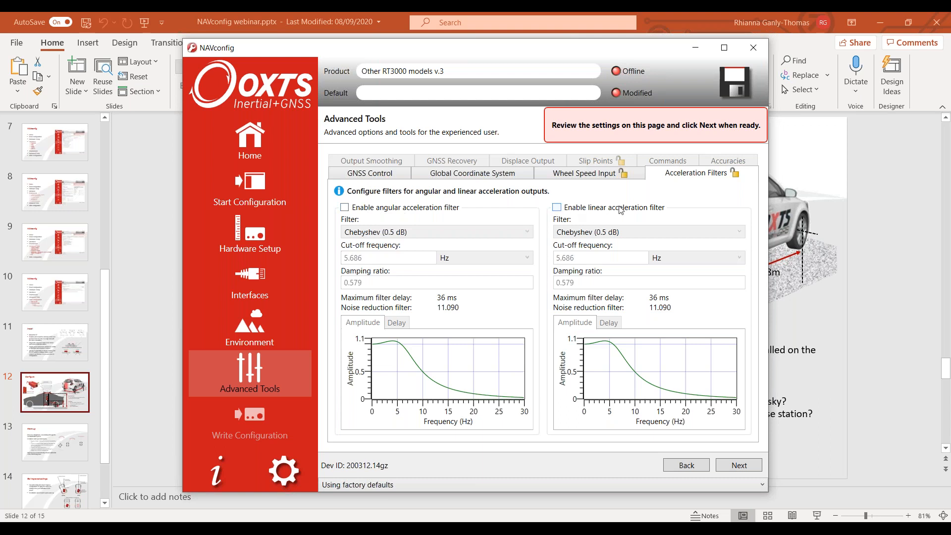
- Enable the angular acceleration filter to inspect its filter and cut-off frequency settings, and disable it again
click(391, 204)
click(527, 236)
click(527, 237)
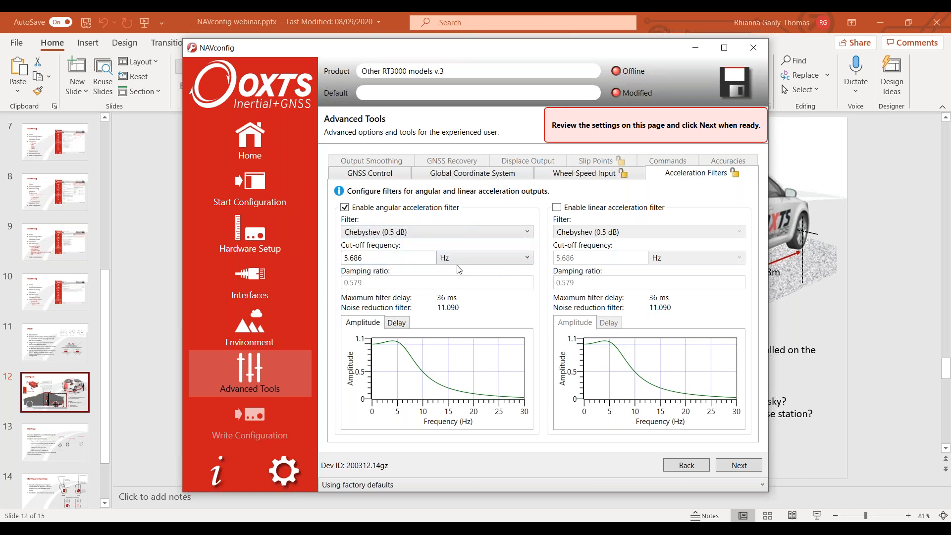
click(375, 208)
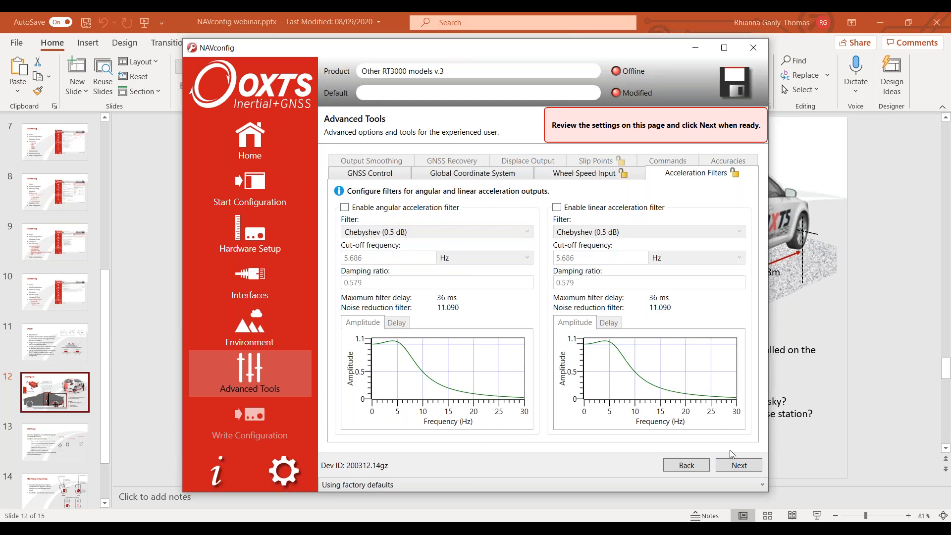
- Leave output smoothing off, keep the firmware defaults for GNSS recovery, and proceed to the displace output settings
click(738, 466)
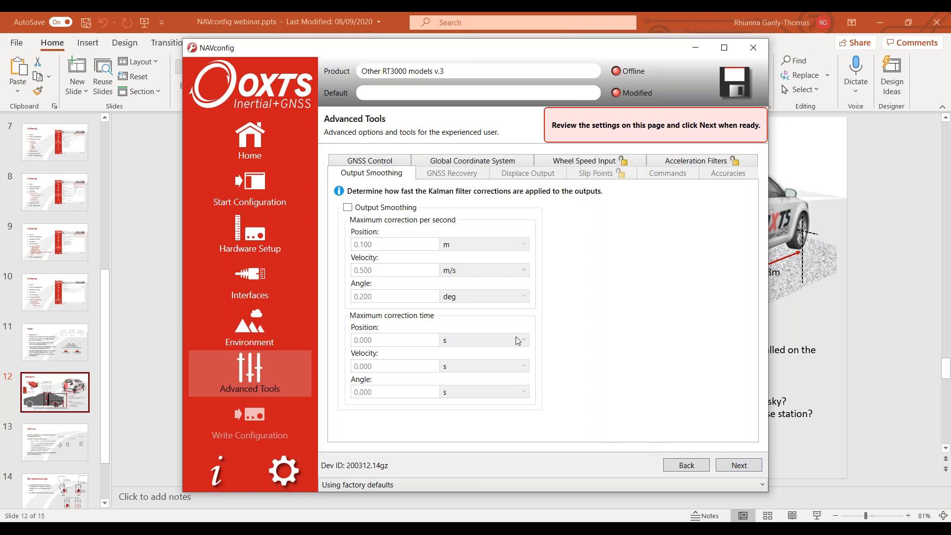
click(751, 467)
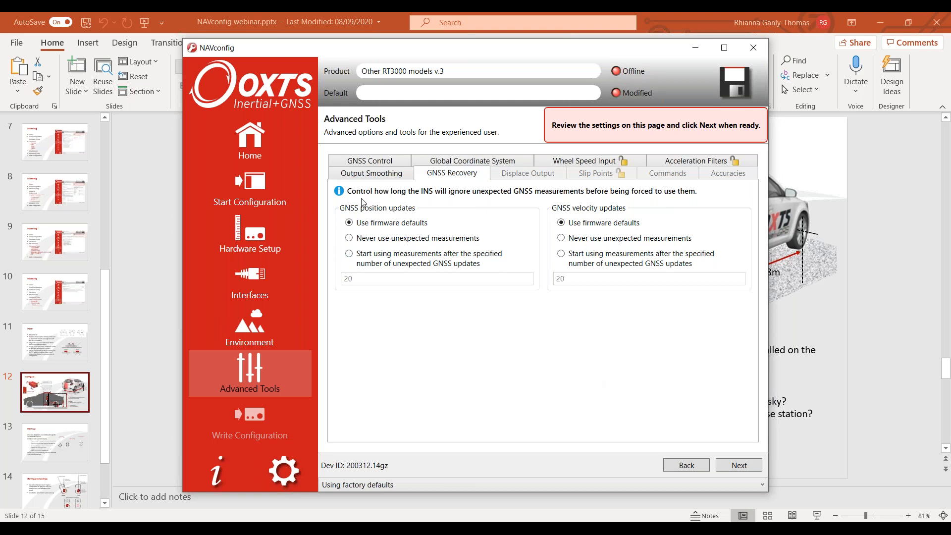
click(739, 466)
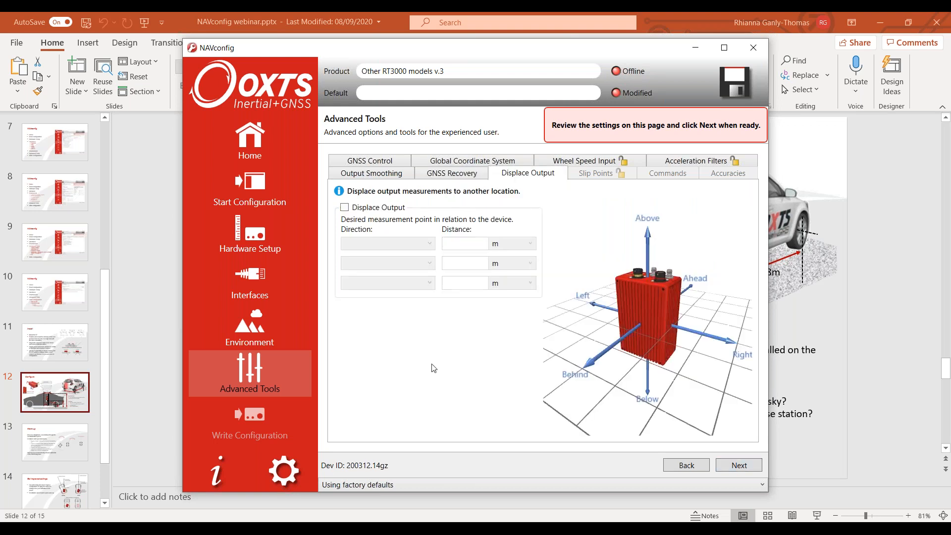
- Enable output displacement to inspect its direction, distance and unit options, disable it again, and proceed to the slip points
click(388, 208)
click(427, 244)
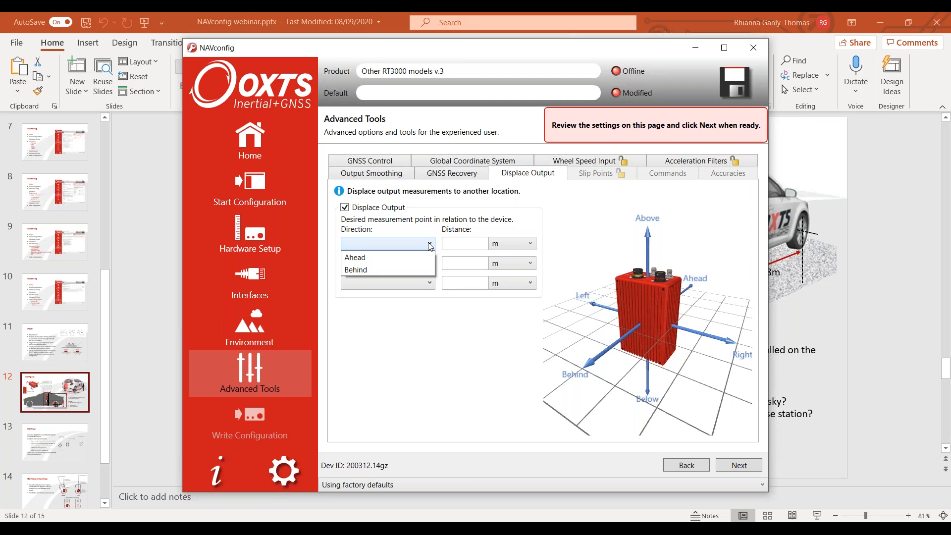
click(429, 245)
click(457, 244)
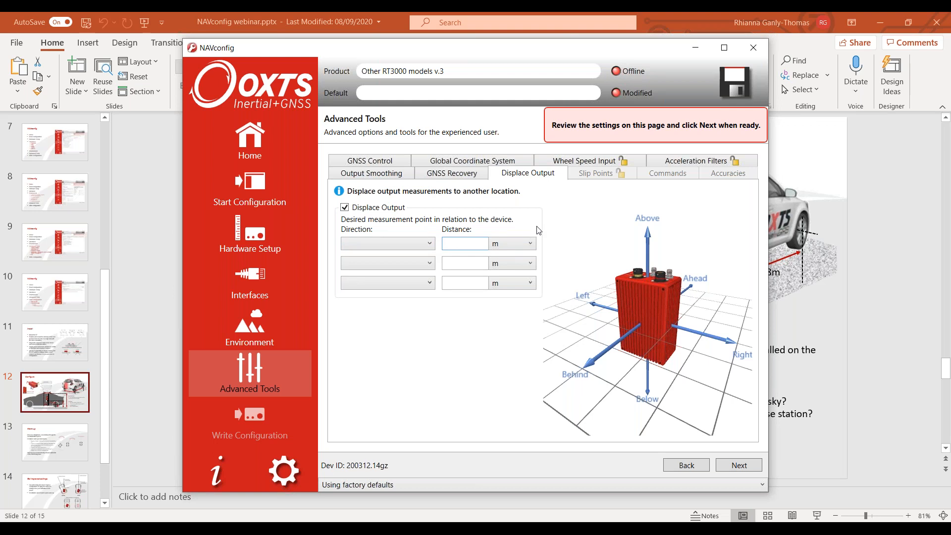
click(533, 245)
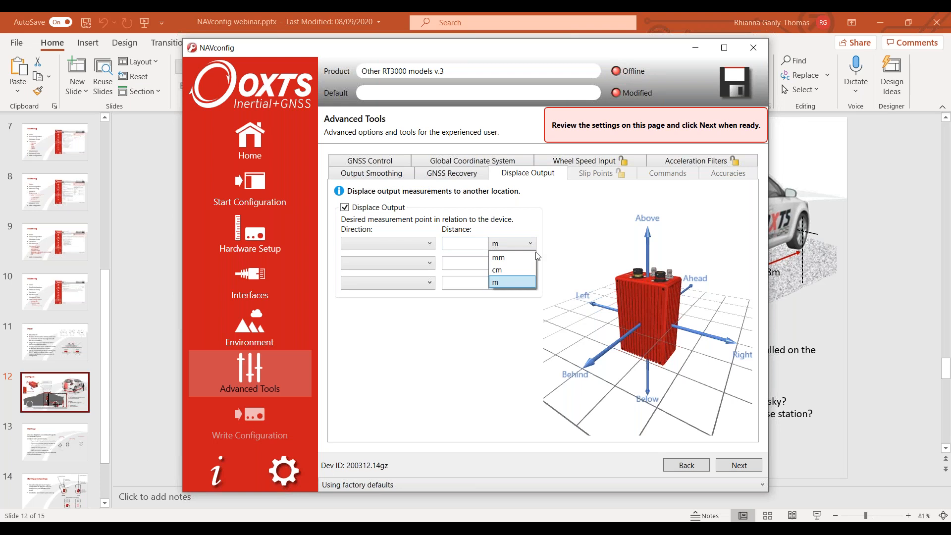
click(533, 246)
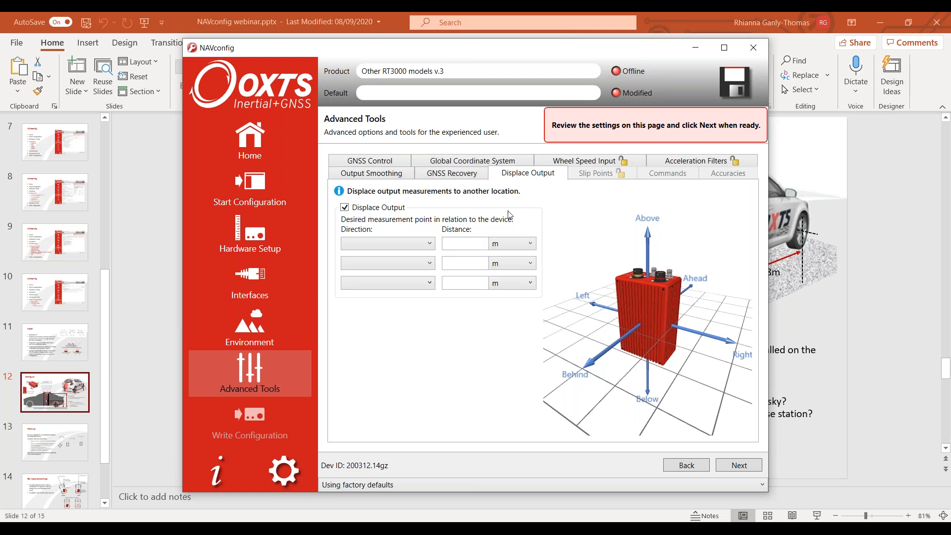
click(345, 208)
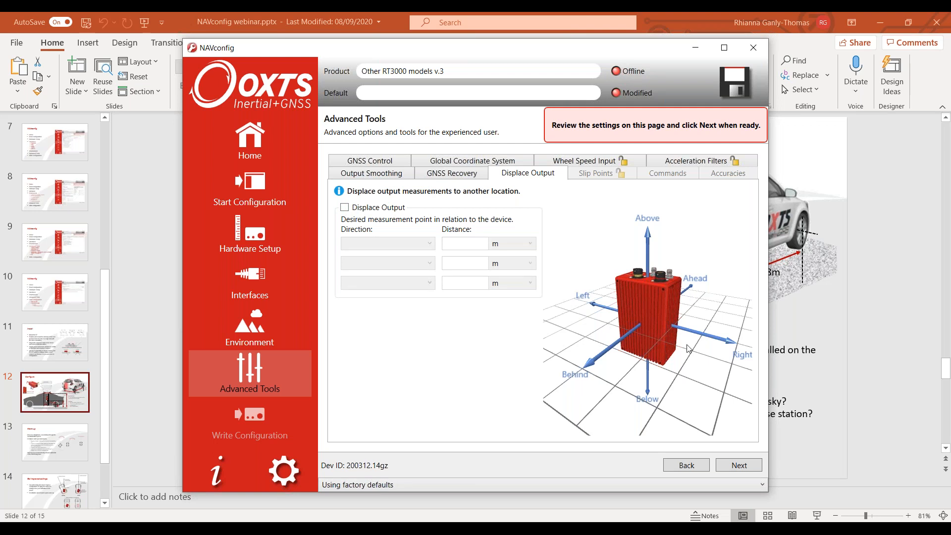
click(751, 467)
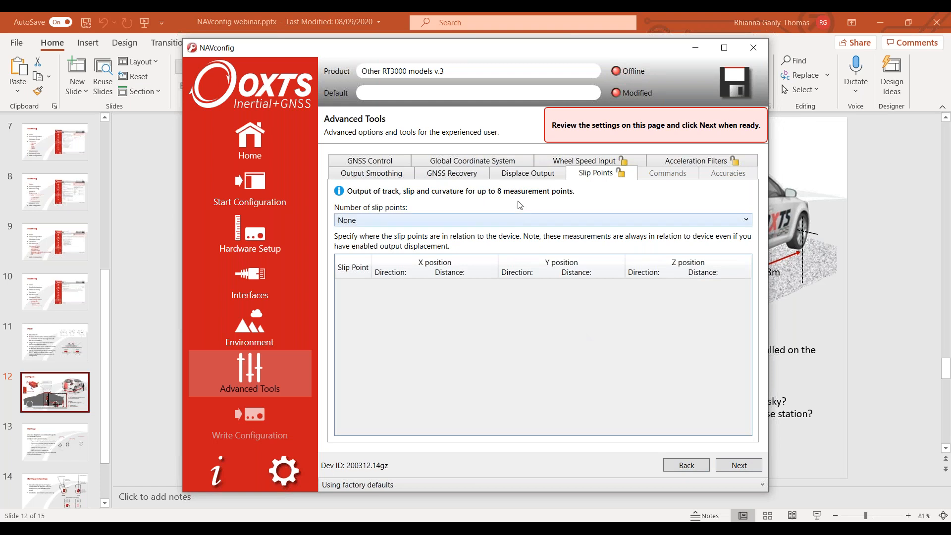
- Revisit the displace output settings for comparison, and check the available numbers of slip points
click(516, 173)
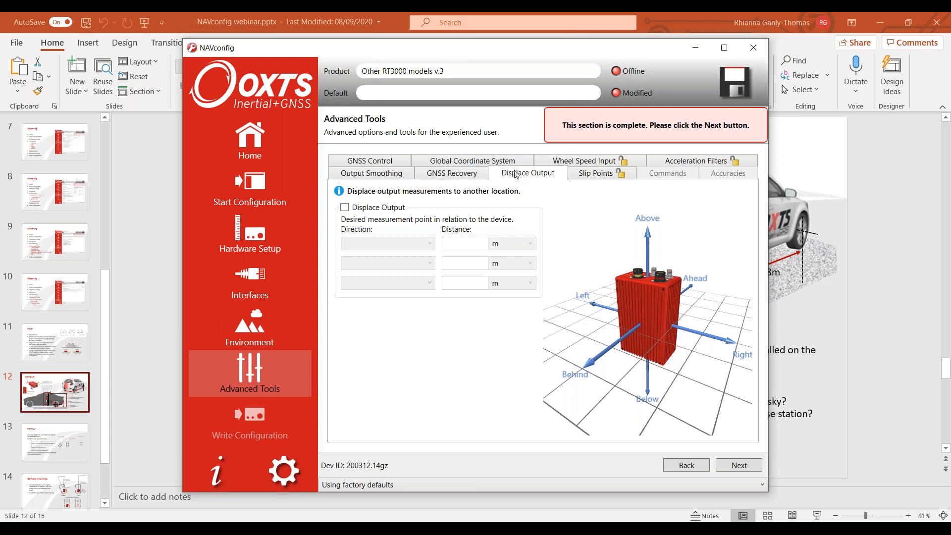
click(578, 177)
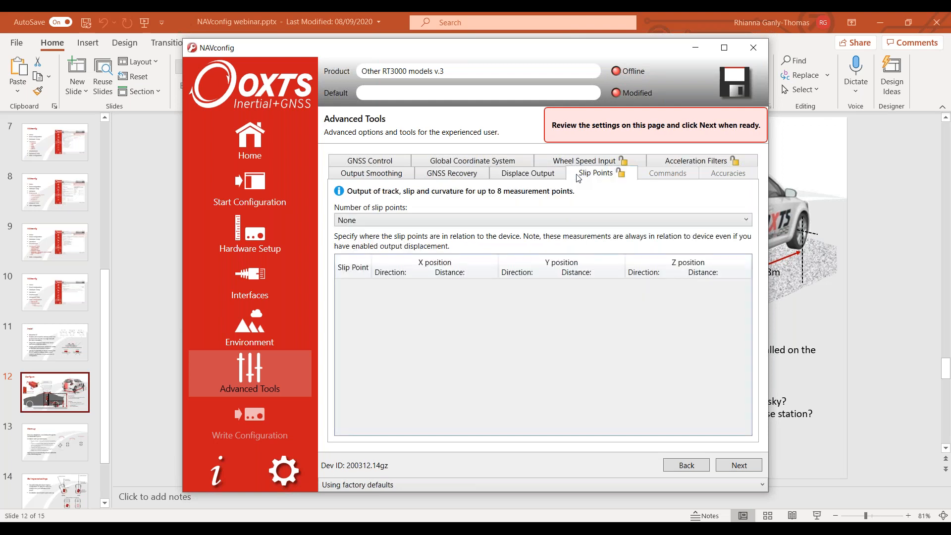
click(747, 221)
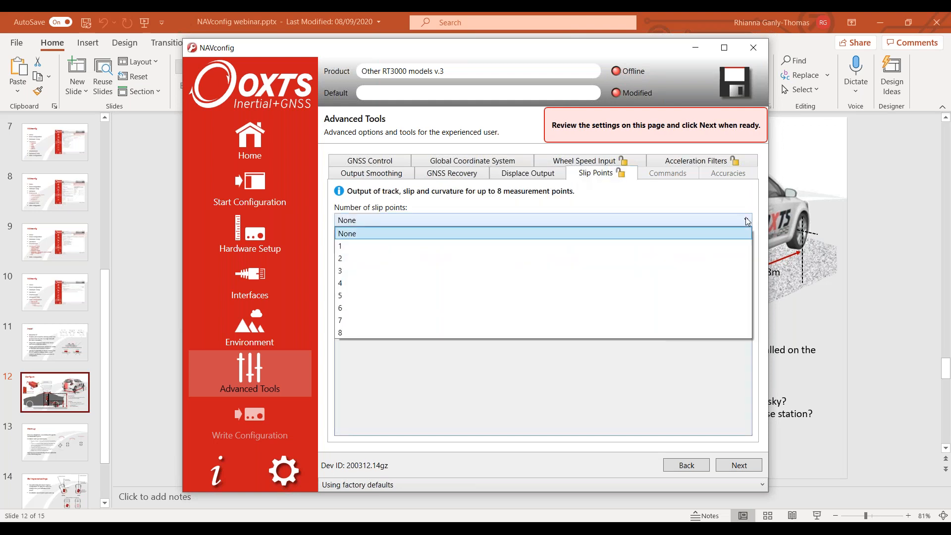
click(747, 221)
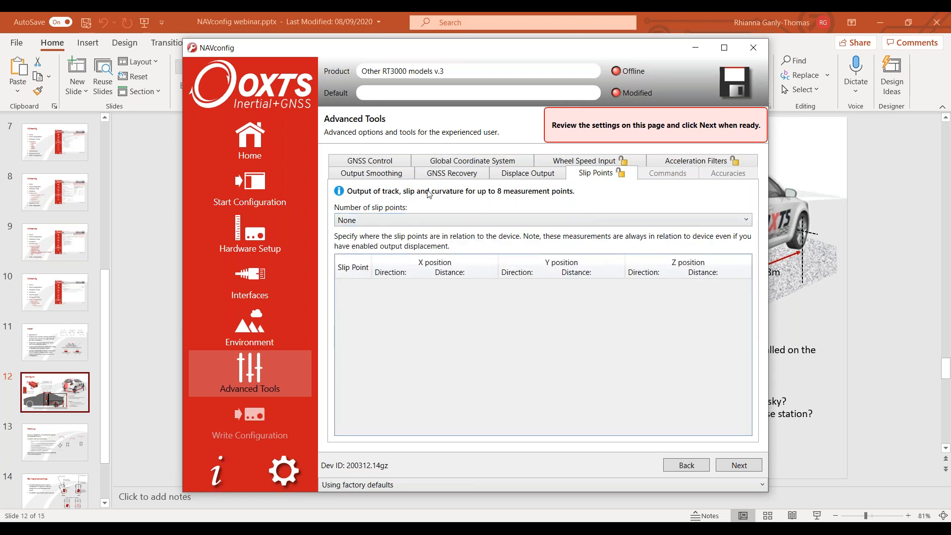
- Set the number of slip points to 2, check slip point 1's X direction options, and proceed to the commands
click(709, 221)
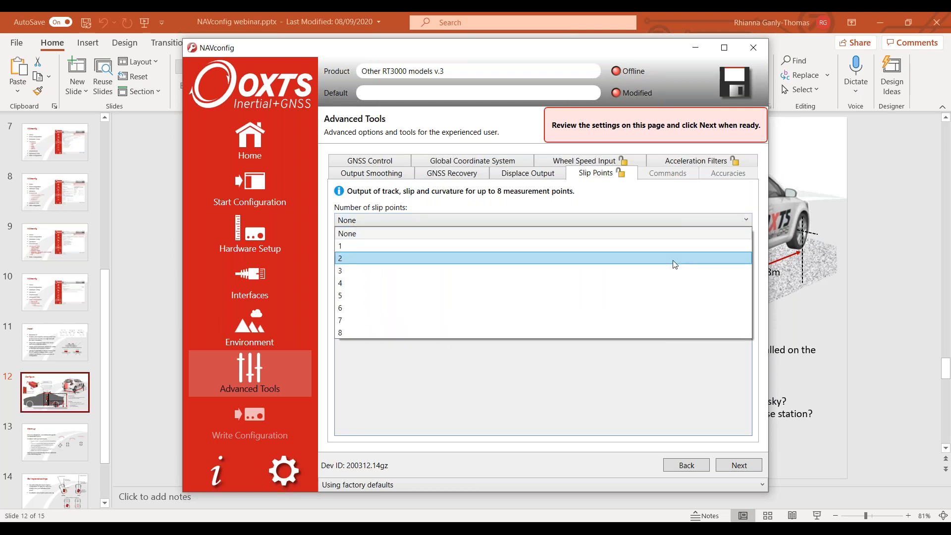
click(674, 264)
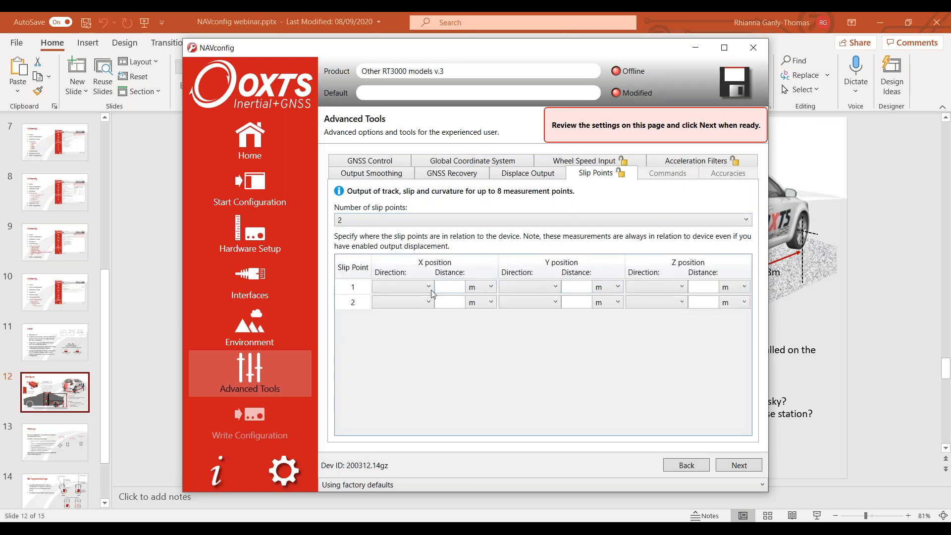
click(429, 287)
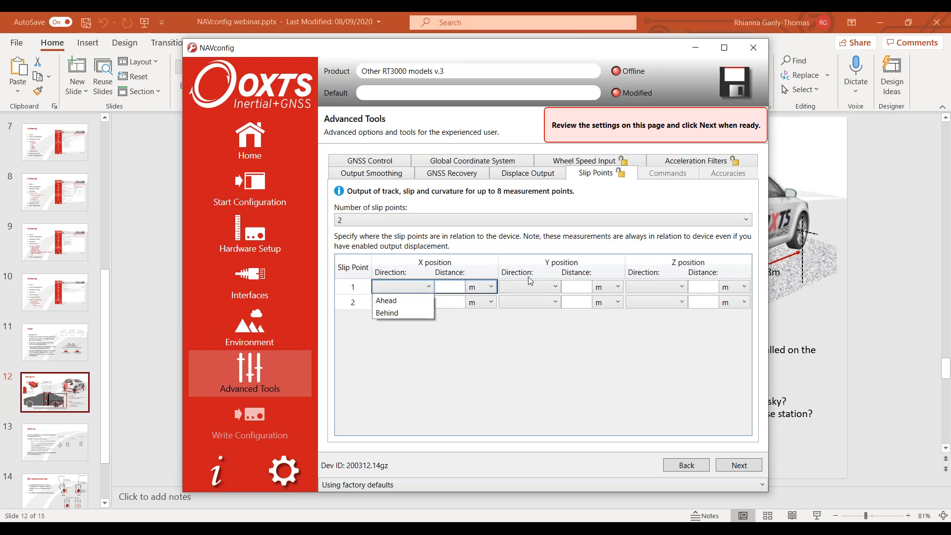
click(450, 288)
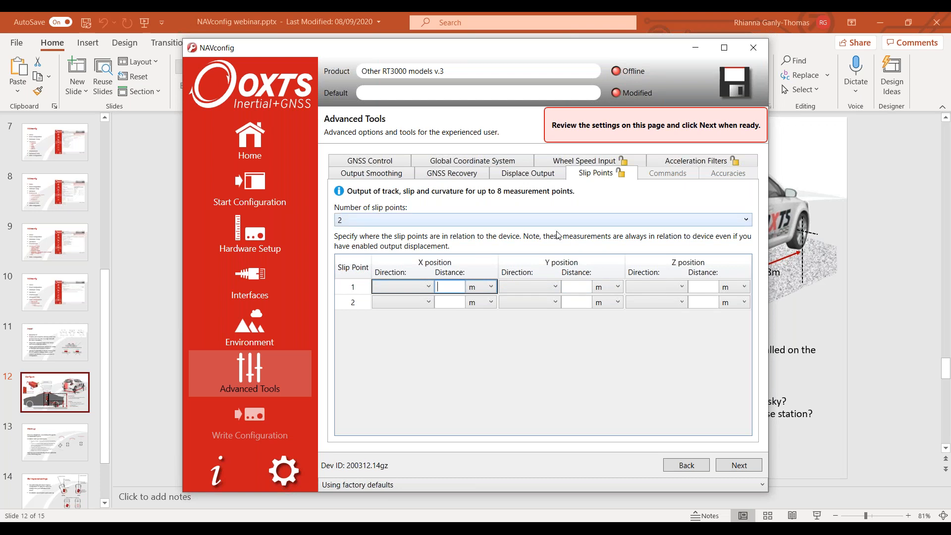
click(751, 470)
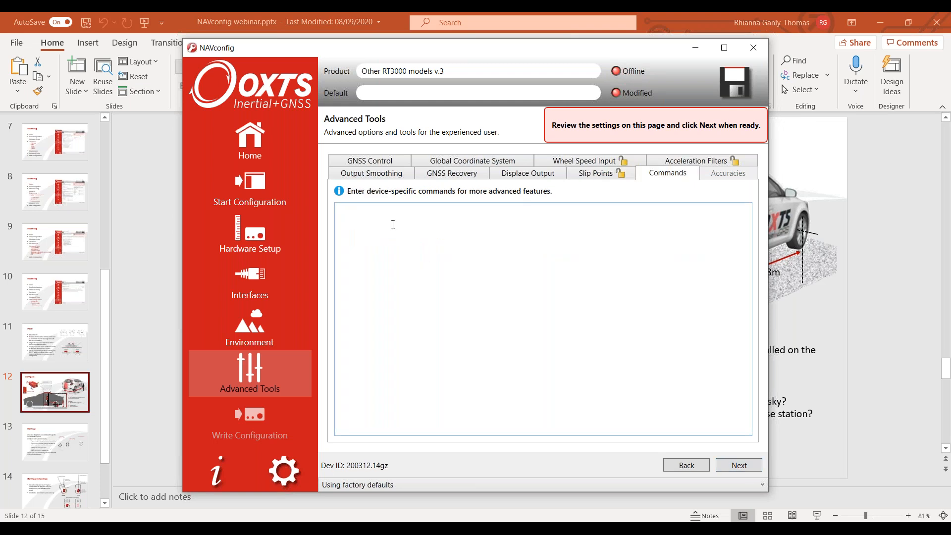
- Leave the device commands empty, review the hardware setup measurement accuracies, and proceed to writing the configuration
click(414, 217)
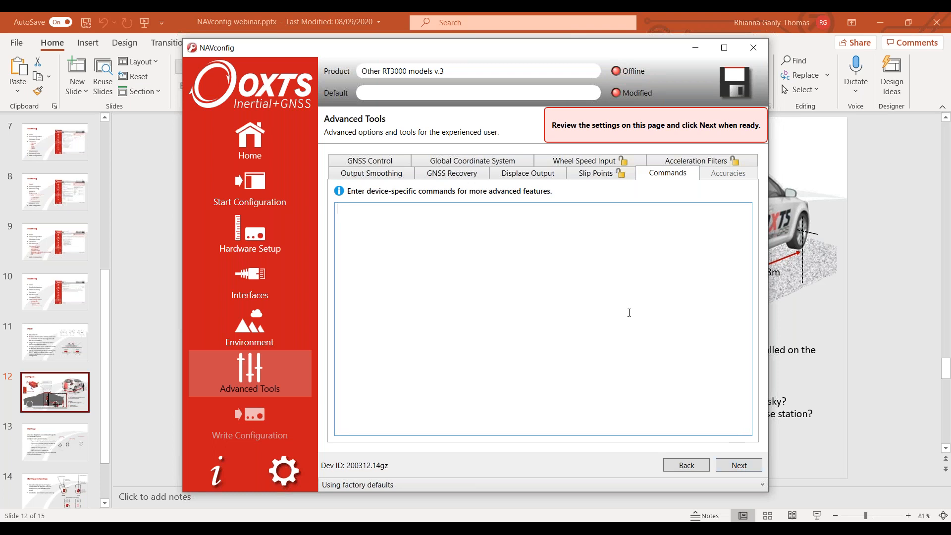
click(745, 464)
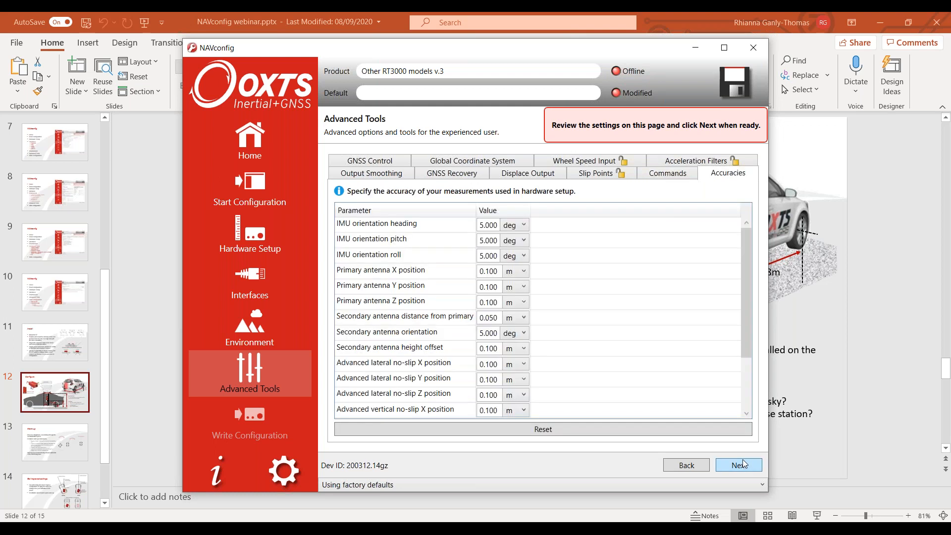
drag(748, 334, 747, 346)
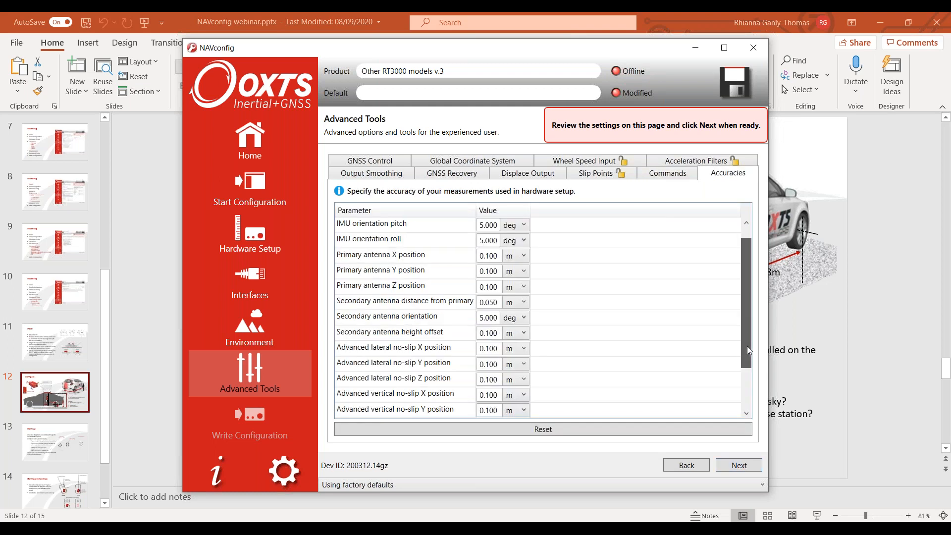
drag(746, 346, 495, 291)
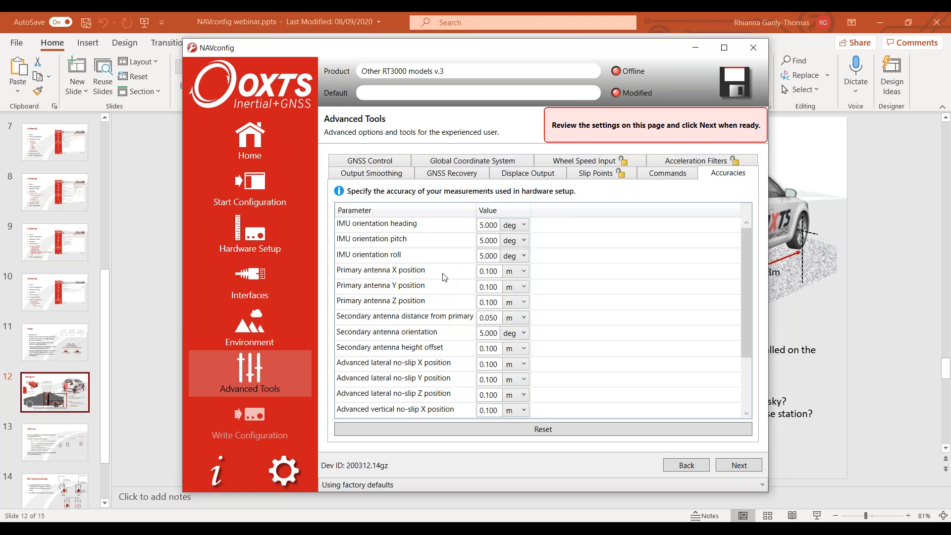
click(735, 466)
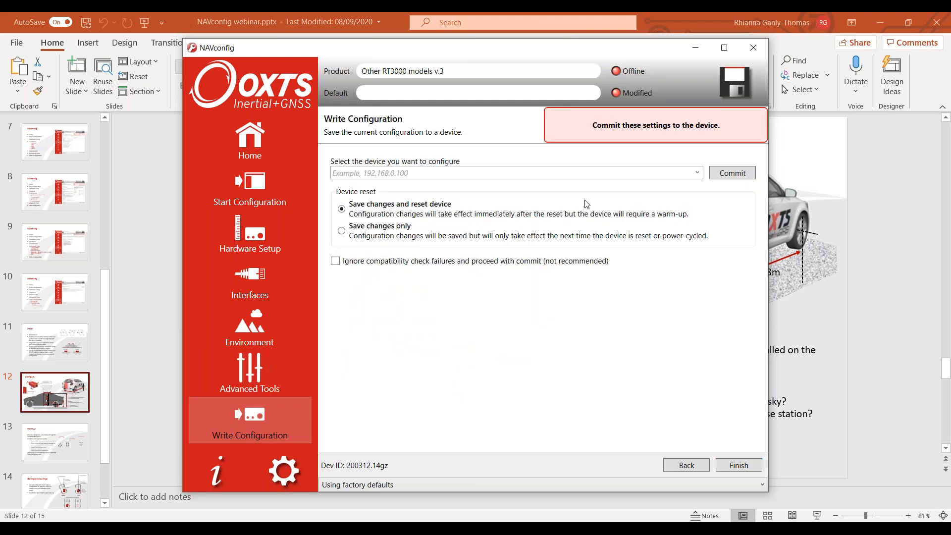
- Inspect the options for saving the configuration to disc and exporting it as a CFG file, cancelling both
click(732, 87)
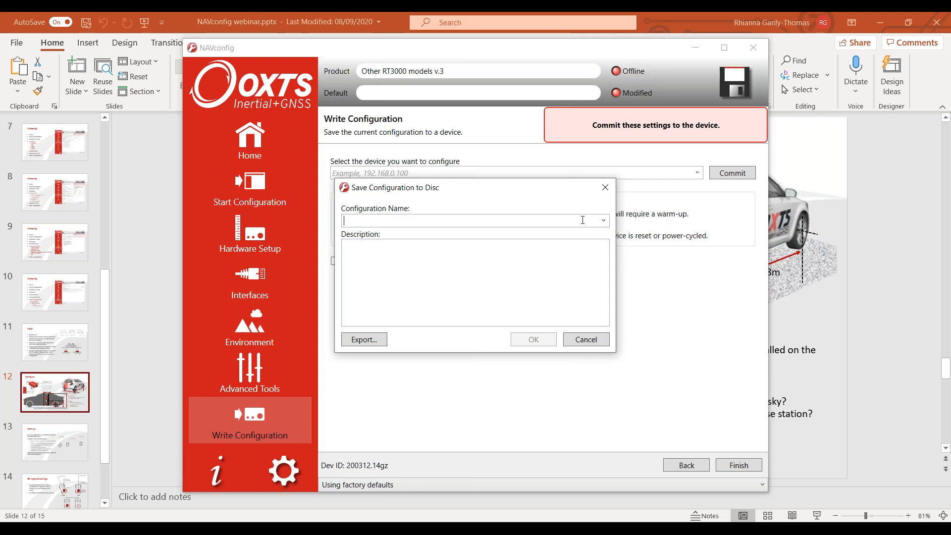
click(458, 252)
click(363, 340)
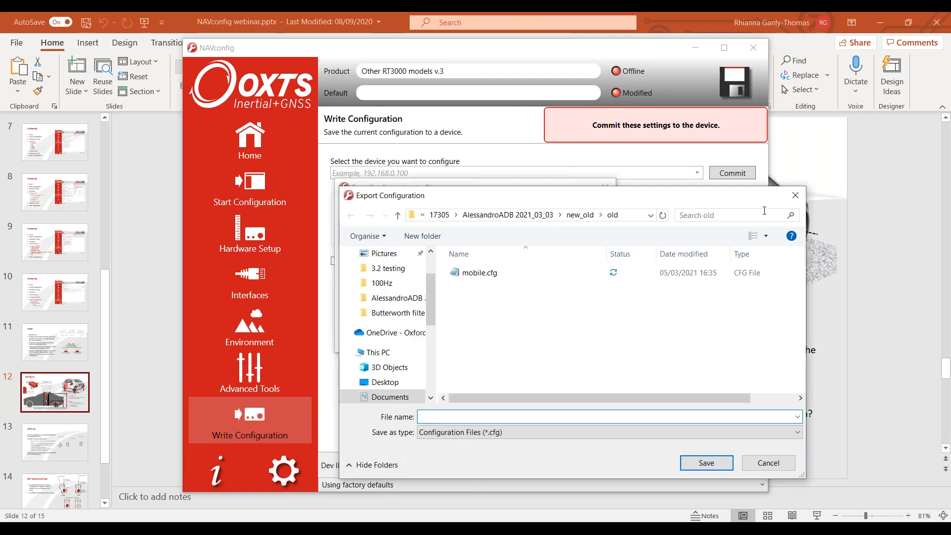
click(789, 204)
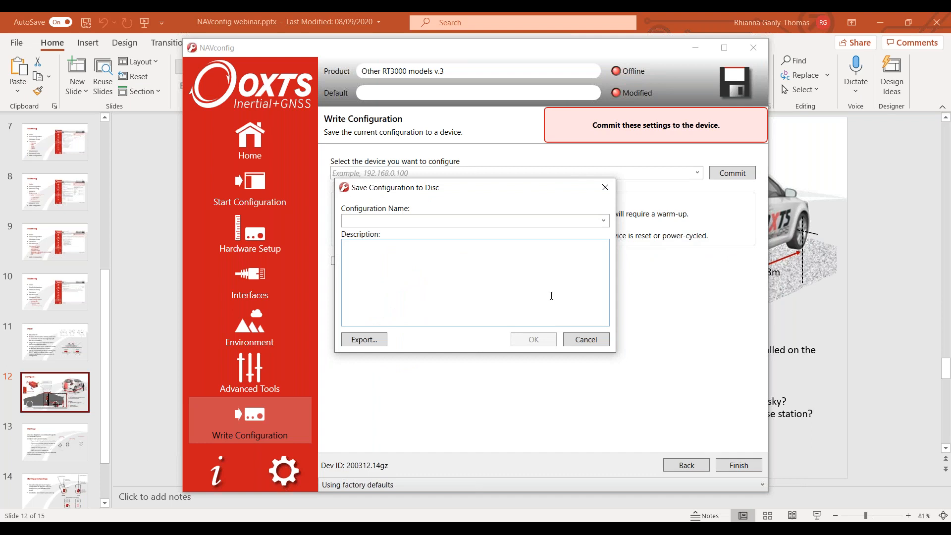
click(586, 340)
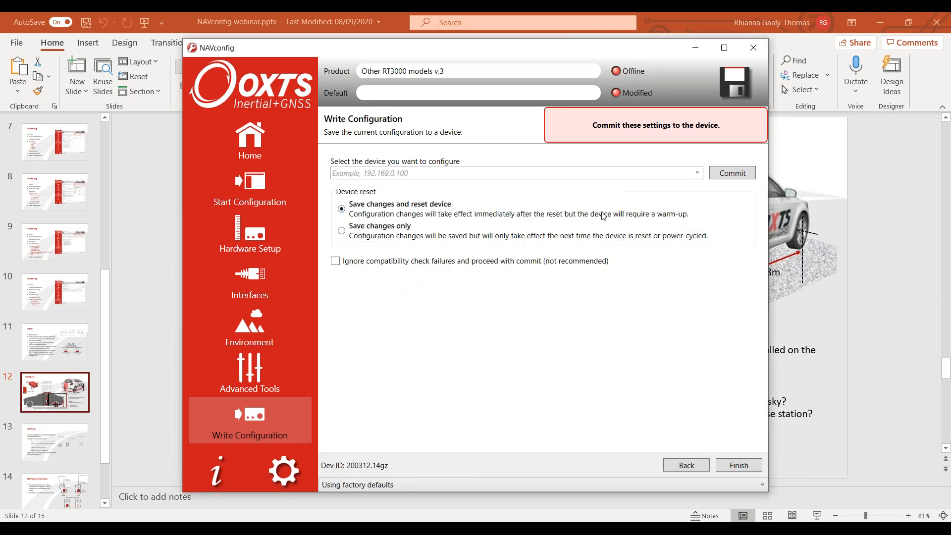
- Check which devices are available for committing the configuration, leaving the device address empty
click(698, 175)
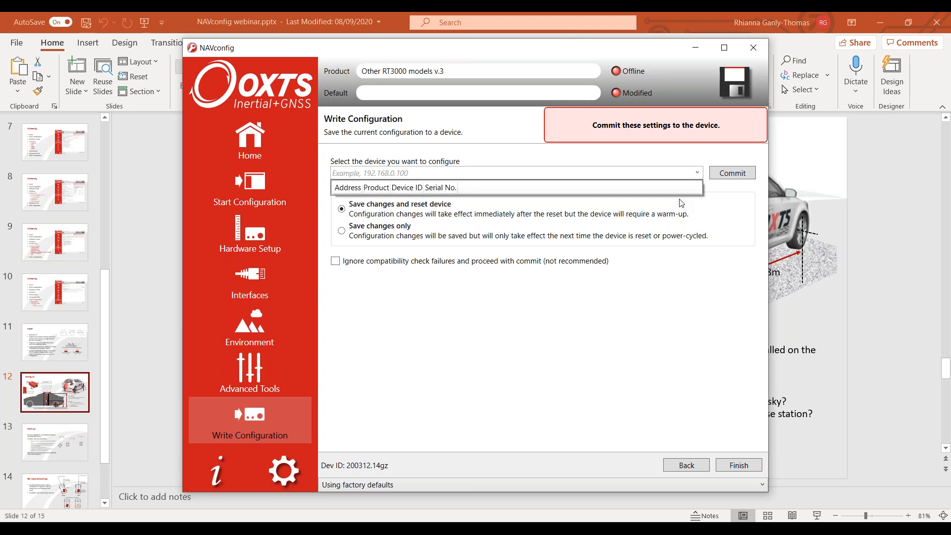
click(697, 173)
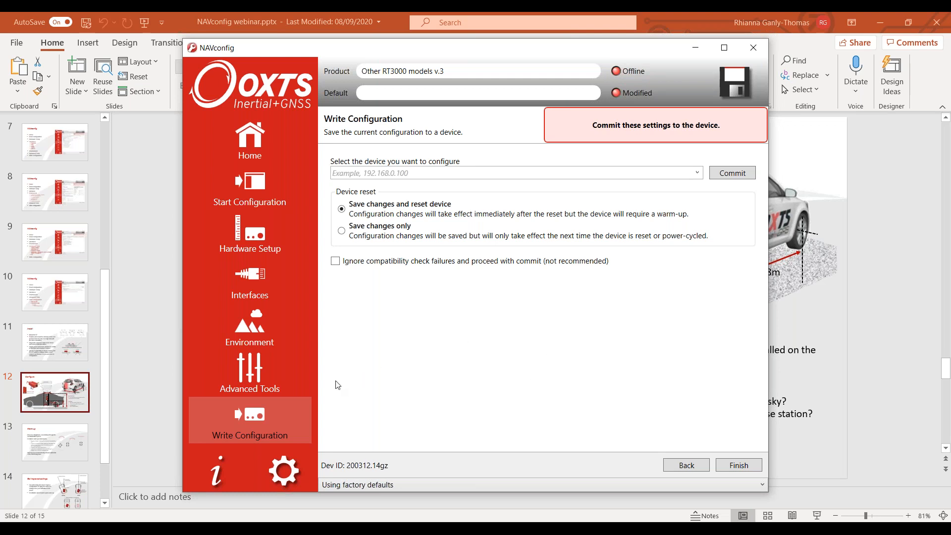
- Review the device information, covering both the feature codes with their statuses and the system information
click(220, 477)
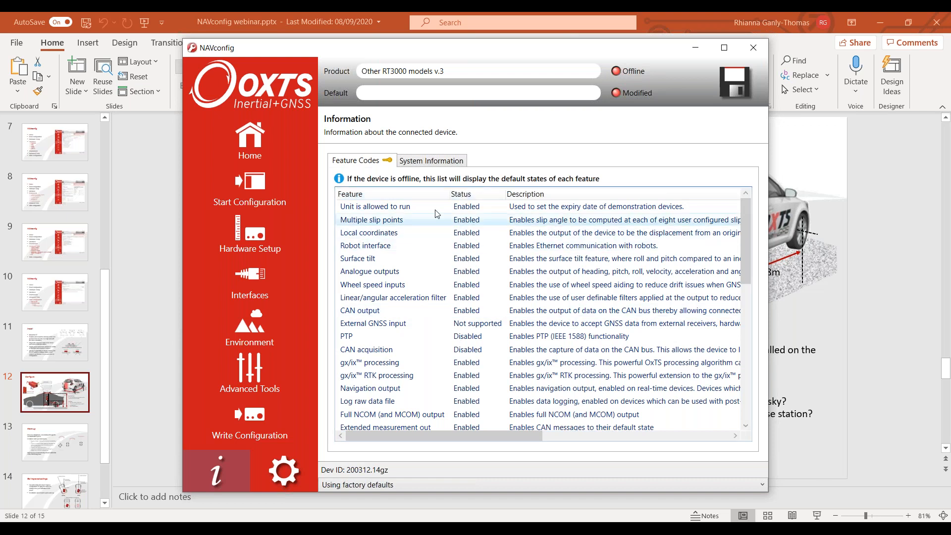
click(431, 160)
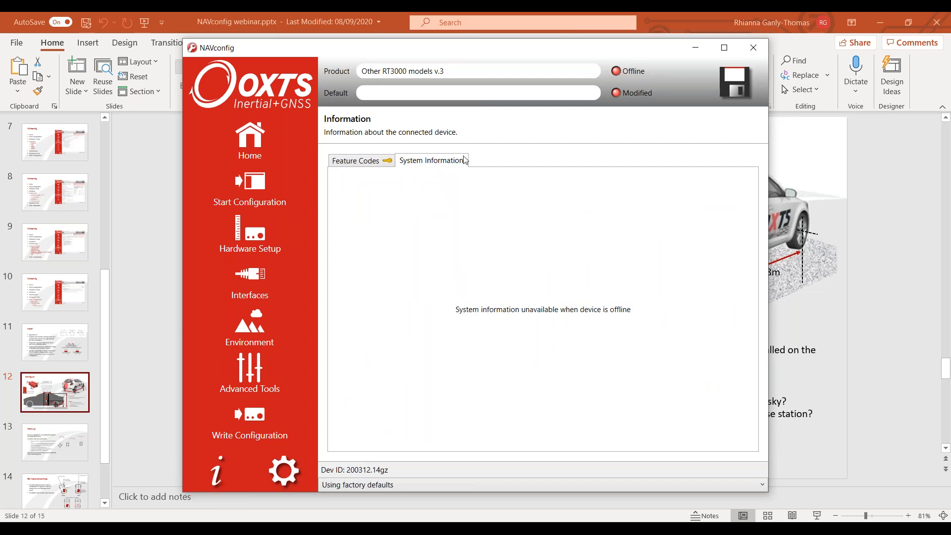
click(367, 165)
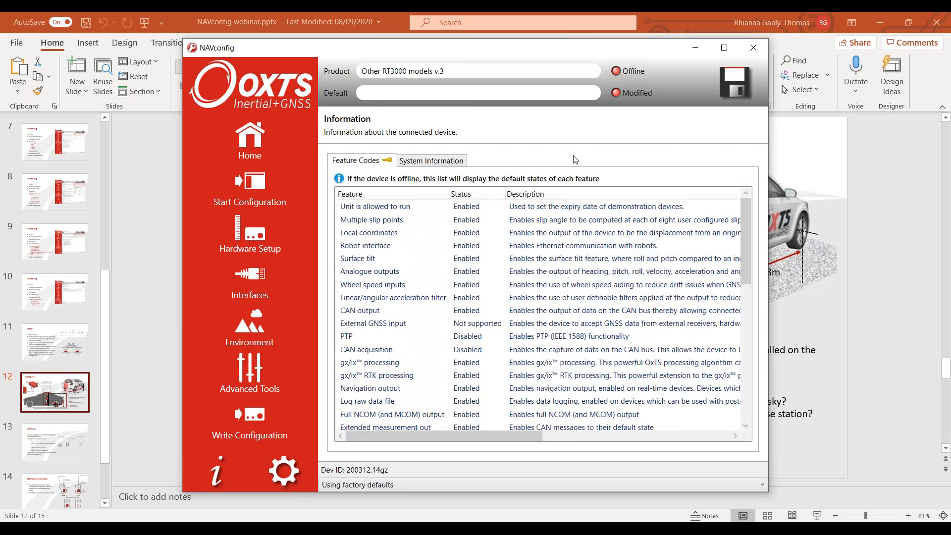
click(938, 56)
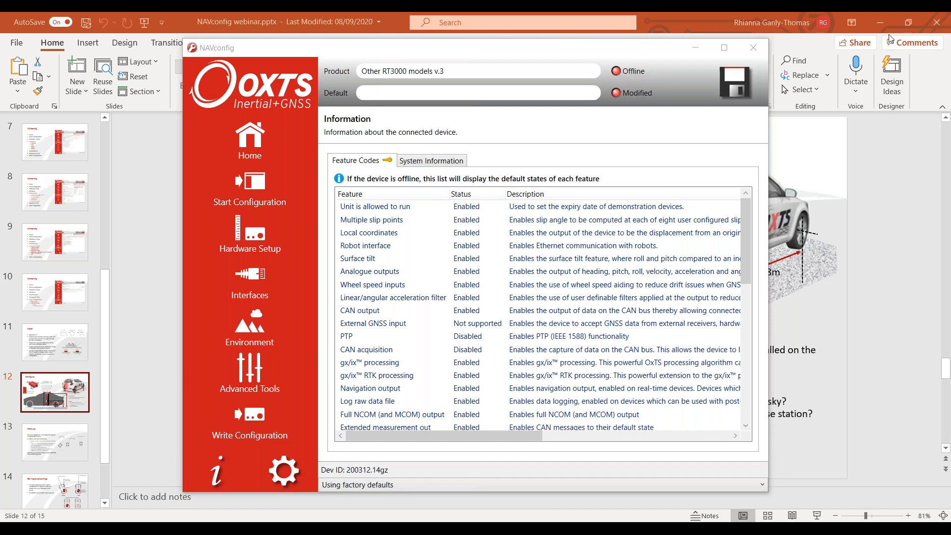
click(638, 52)
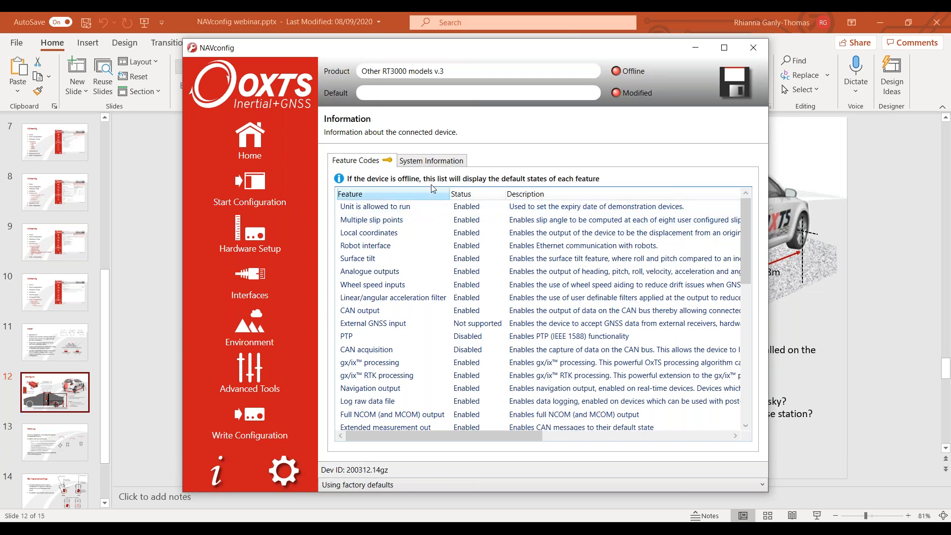
click(425, 162)
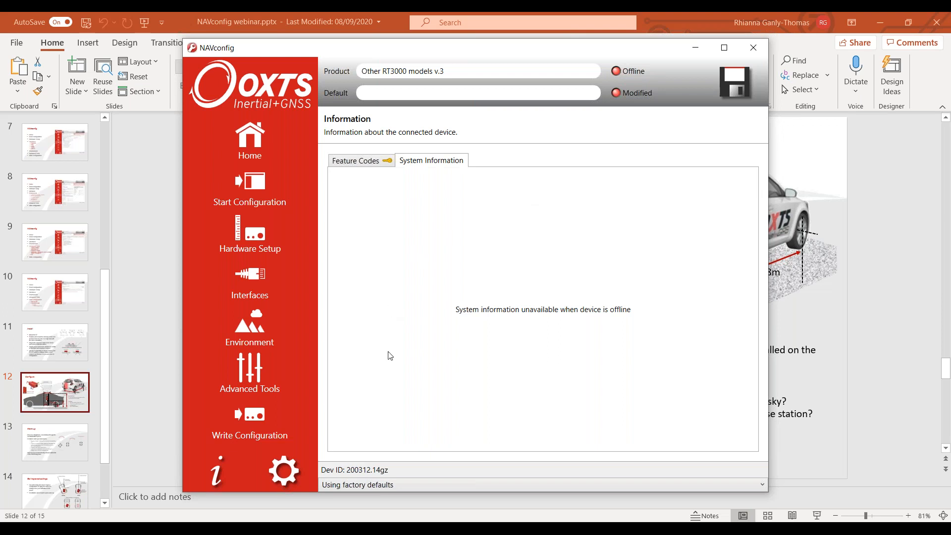
- Review the application settings and inspect the available languages, keeping English (United Kingdom)
click(280, 471)
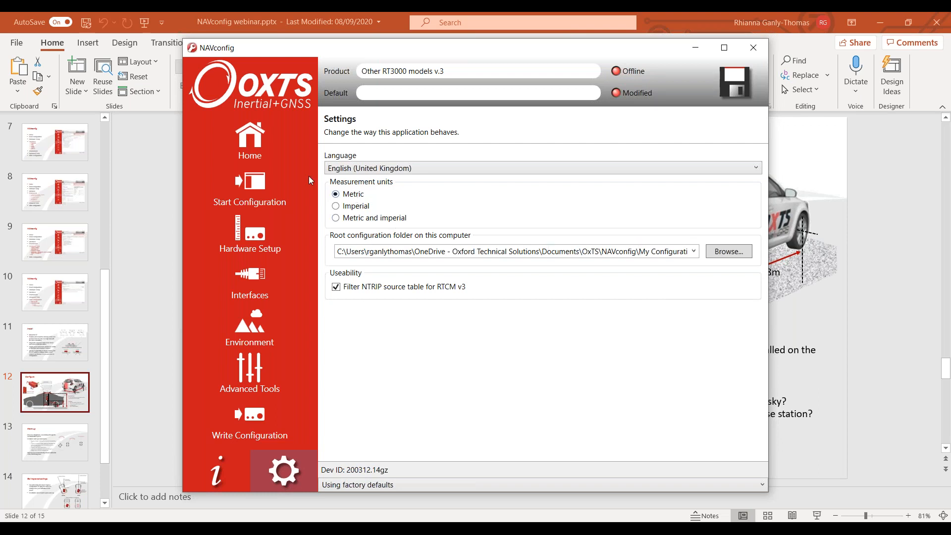
click(531, 172)
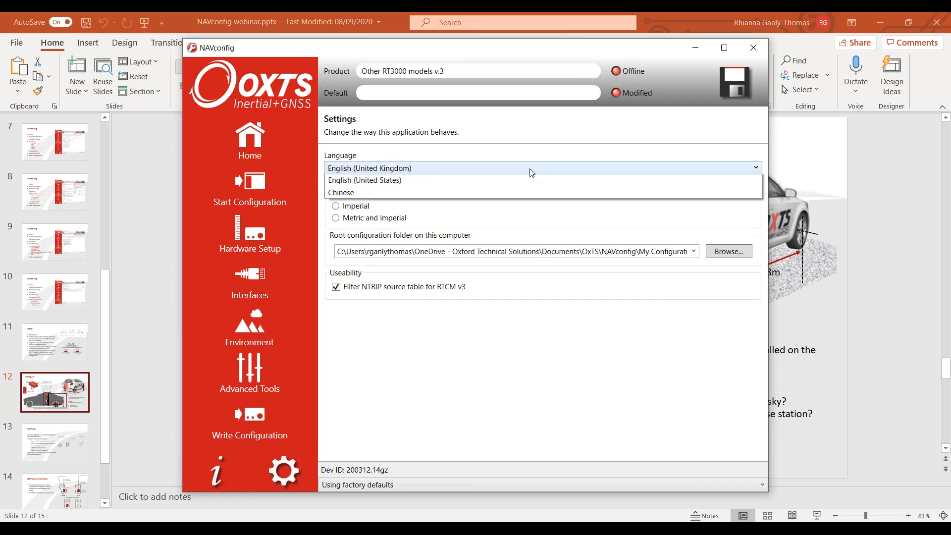
click(532, 173)
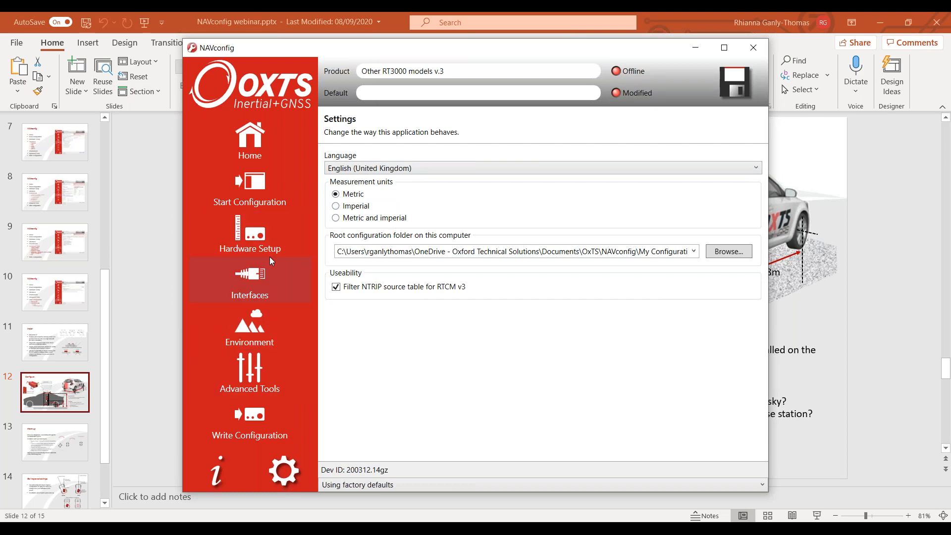
- Minimise NAVconfig, start the PowerPoint slide show from the beginning, and advance to the Warm up slide
click(693, 50)
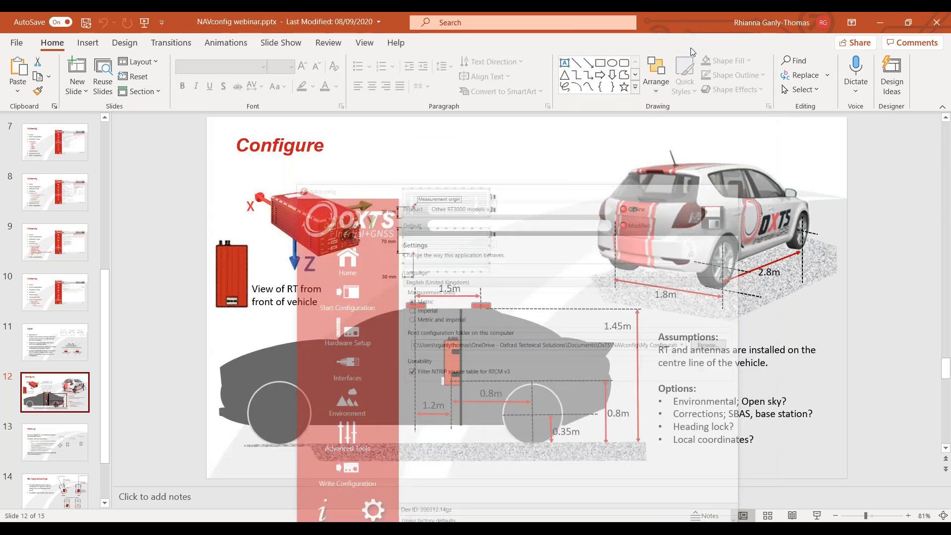
click(149, 24)
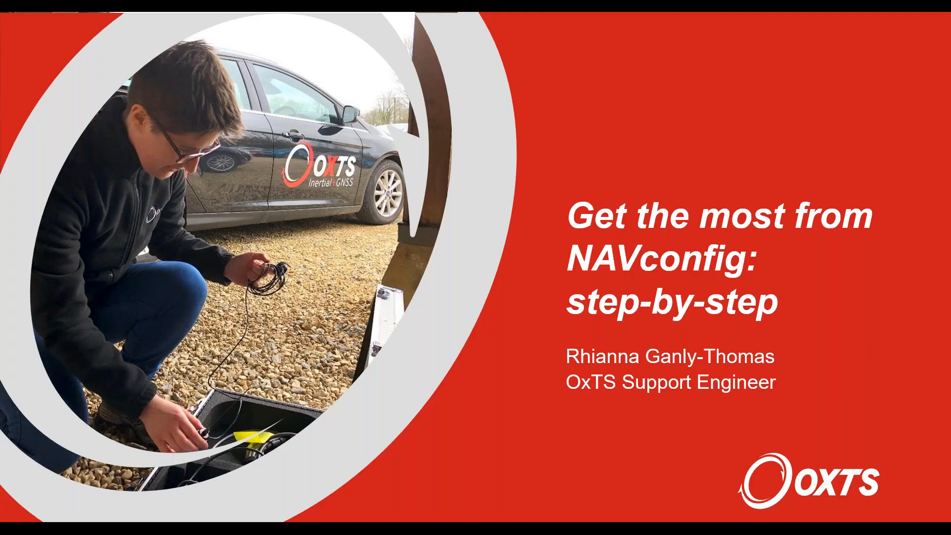
key(Right)
key(Right)
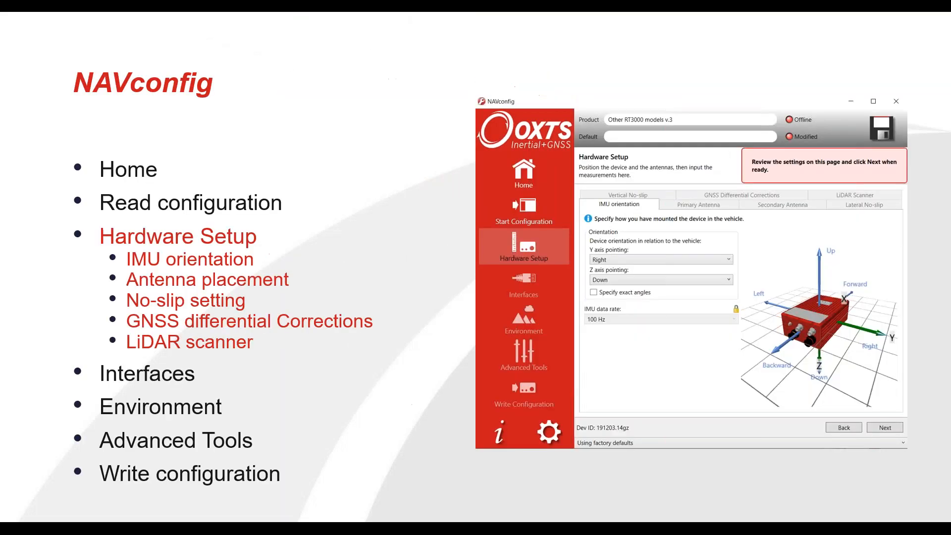
key(Right)
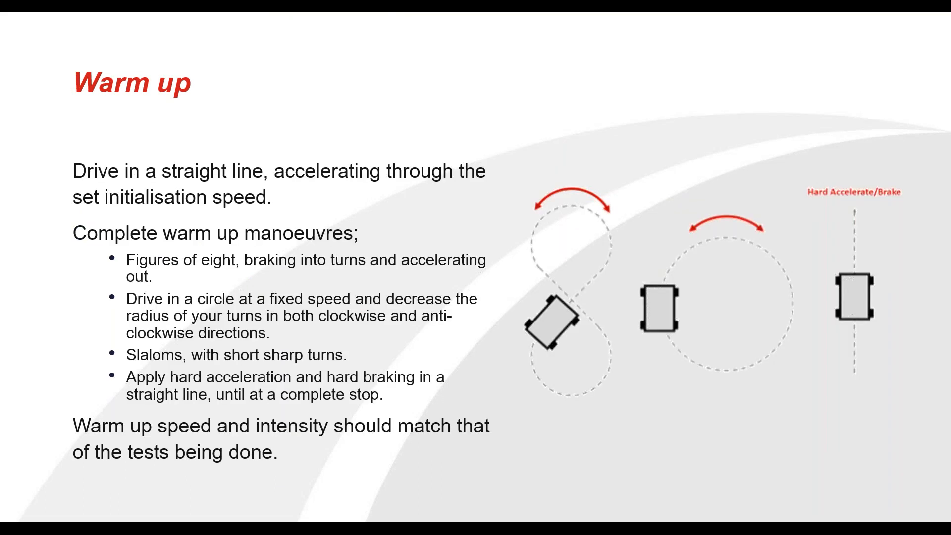